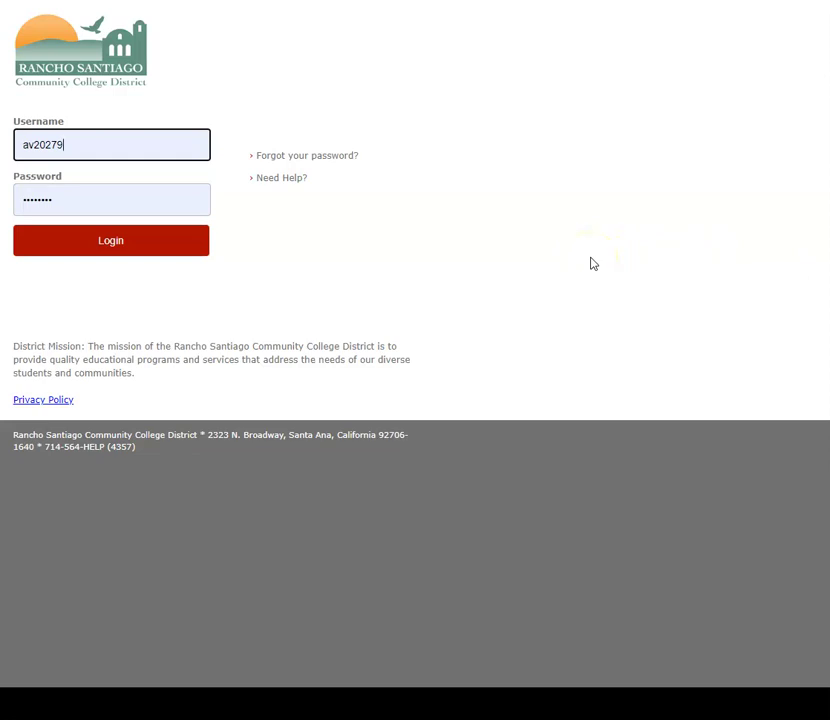
# Step: Log in with the prefilled credentials and switch the role to Department Coordinator for the Music* department
pyautogui.click(112, 241)
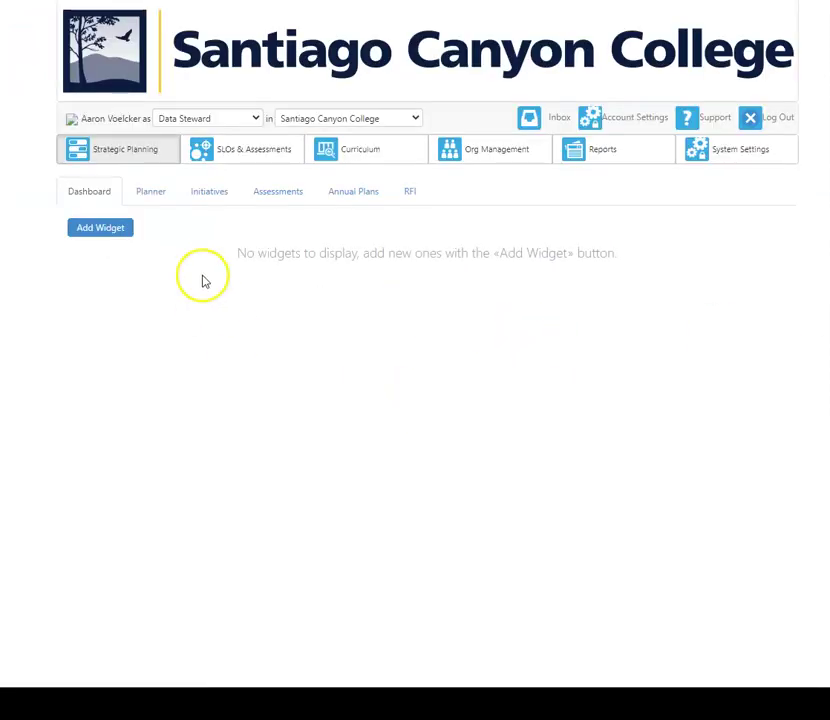
pyautogui.click(228, 124)
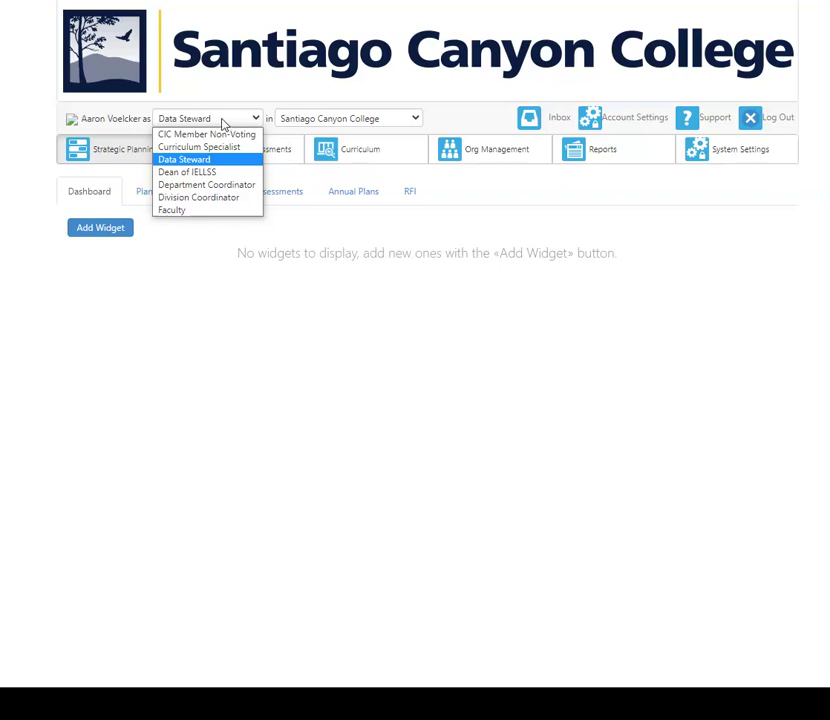
pyautogui.click(213, 189)
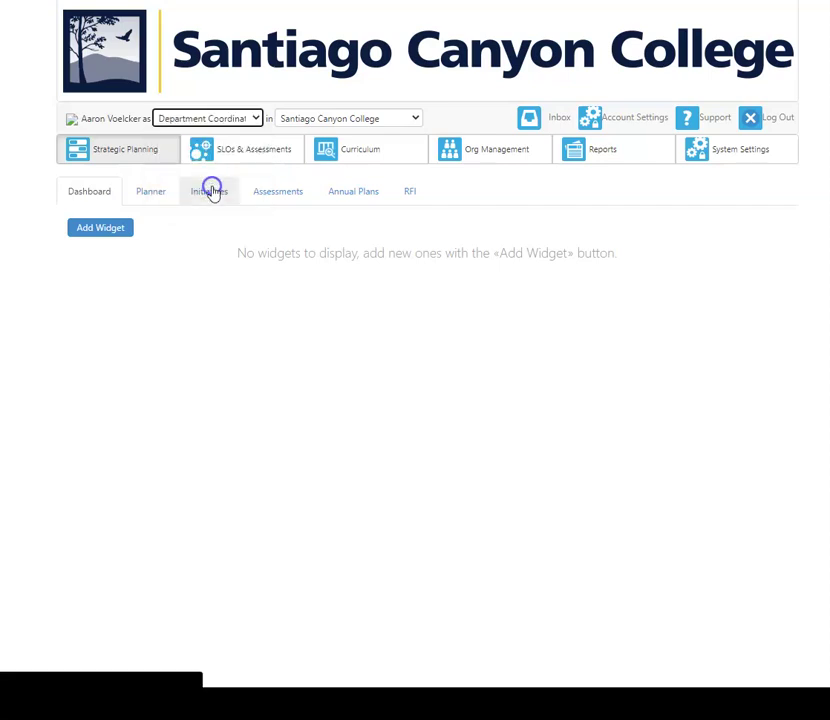
pyautogui.click(375, 124)
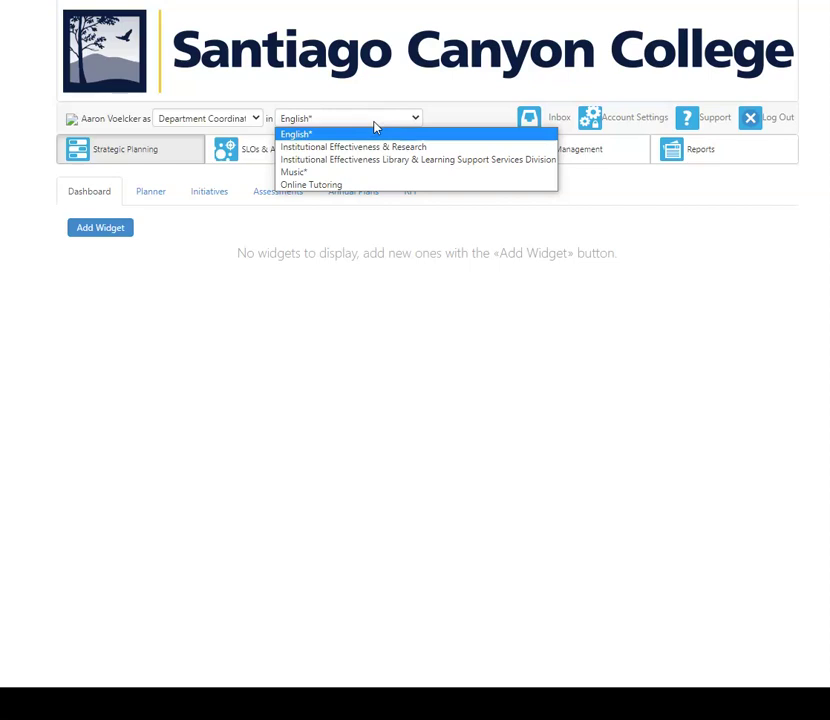
pyautogui.click(347, 172)
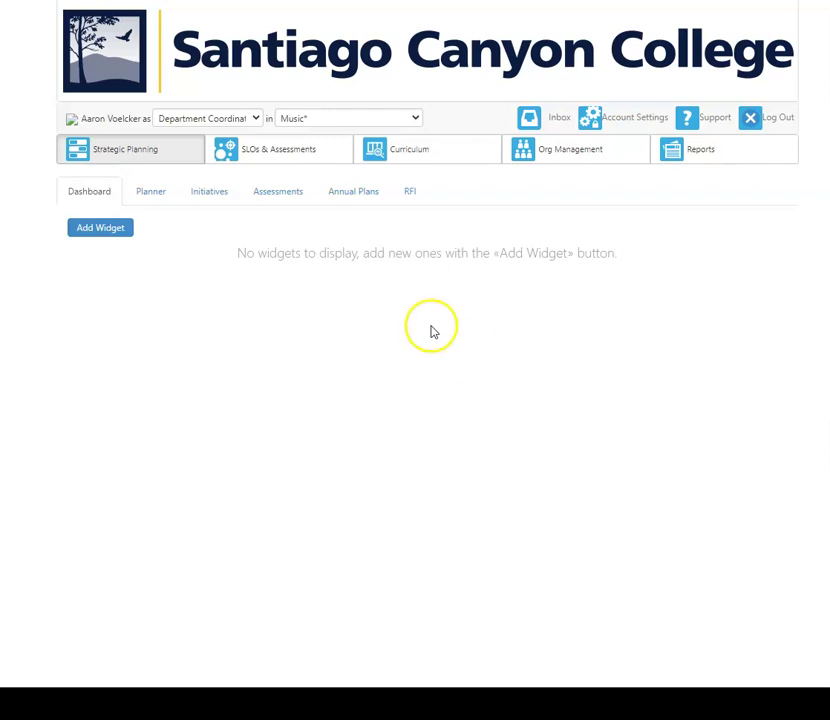
# Step: Open the Music department's Assessment Library within the SLOs & Assessments area
pyautogui.click(290, 198)
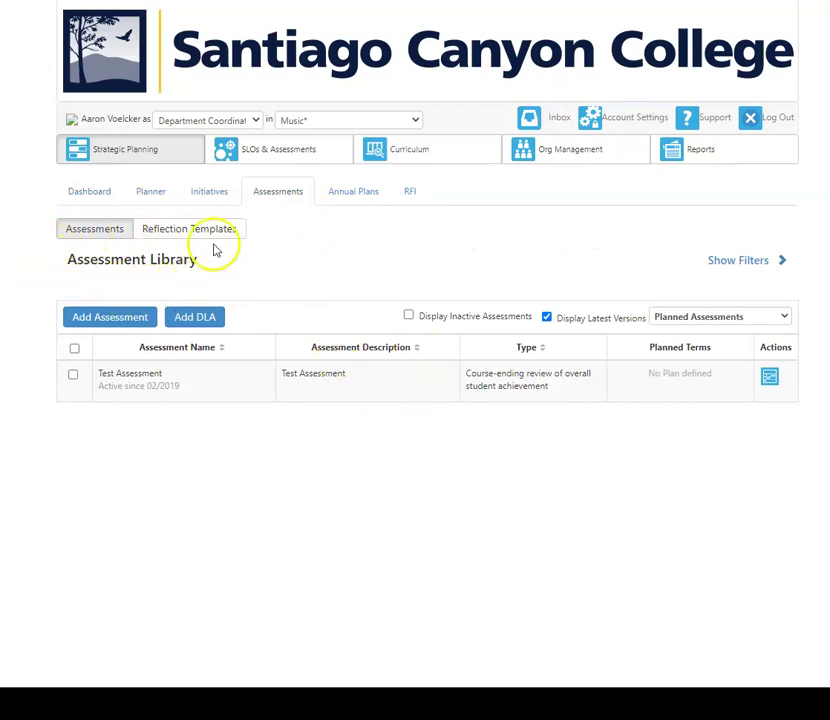
pyautogui.click(282, 158)
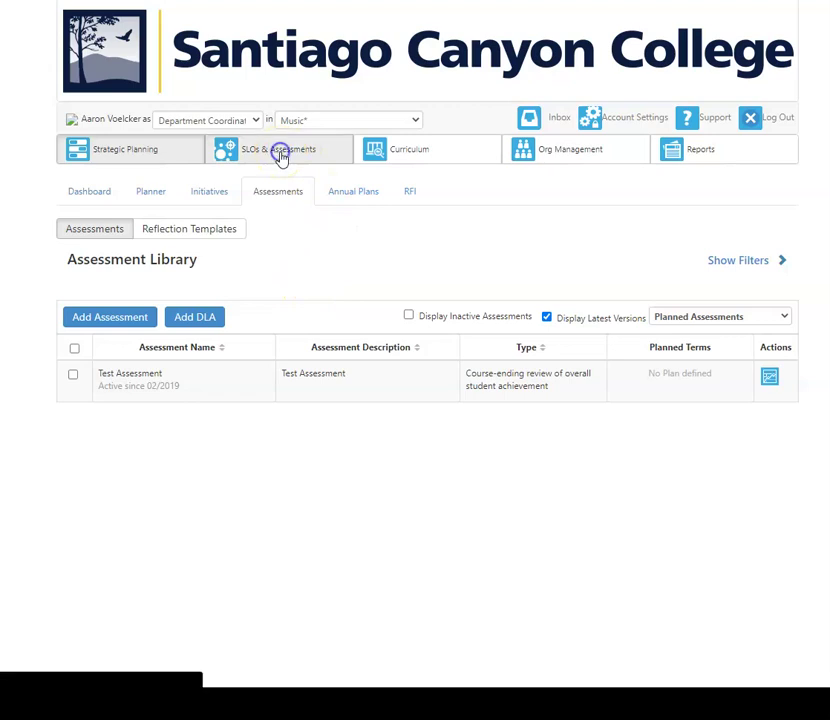
pyautogui.click(364, 197)
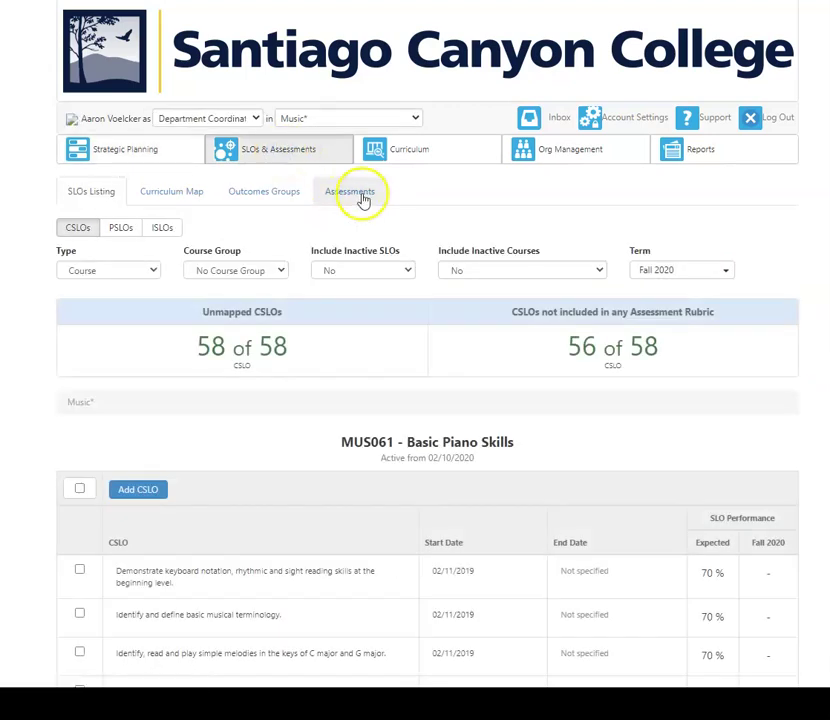
pyautogui.click(367, 199)
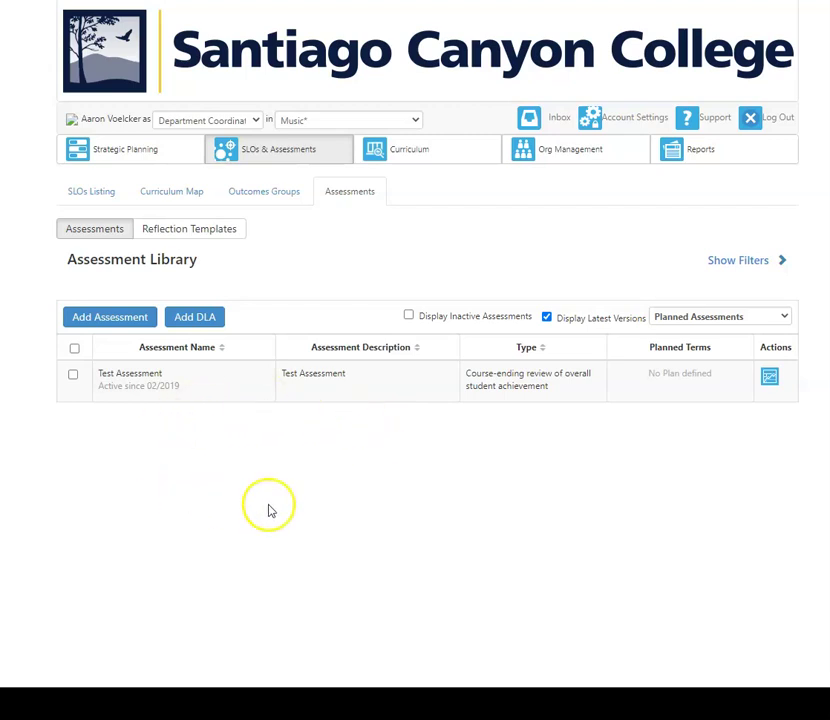
# Step: Start a new individual student scorecard and rubric assessment named "Test Assessment - Student-level assessment"
pyautogui.click(120, 320)
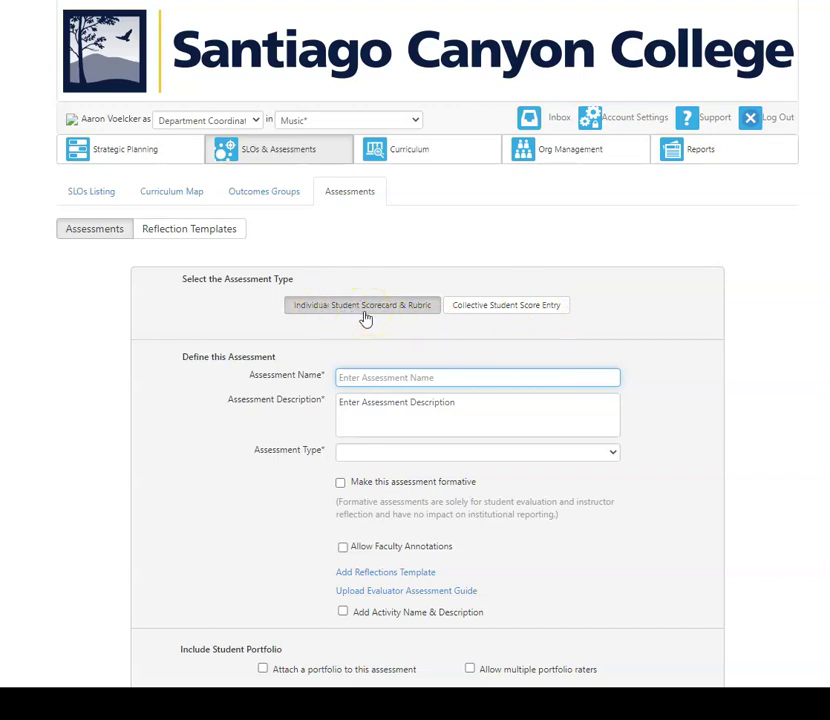
pyautogui.click(420, 378)
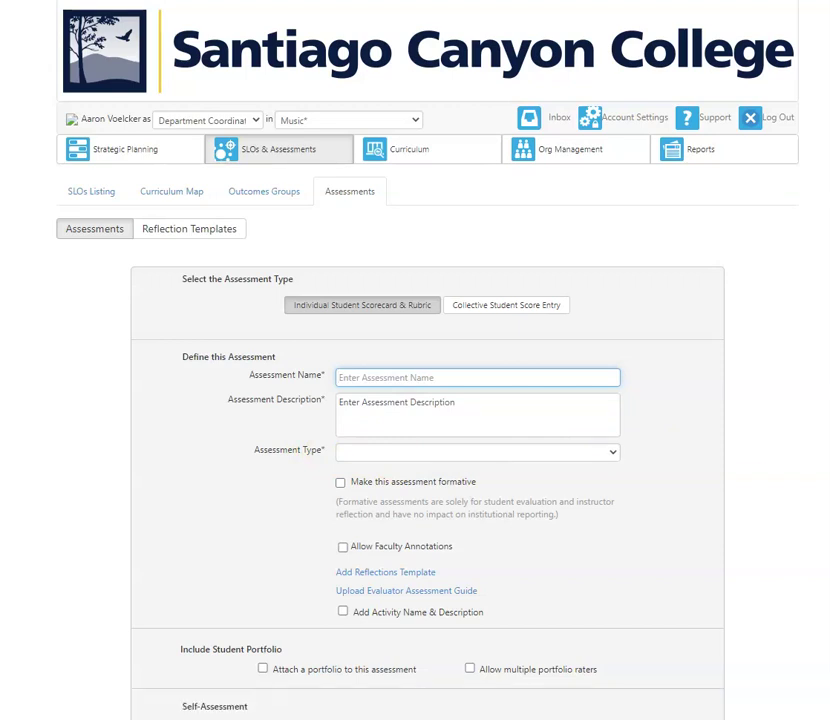
pyautogui.click(428, 378)
pyautogui.write('Test Assessment - Stud')
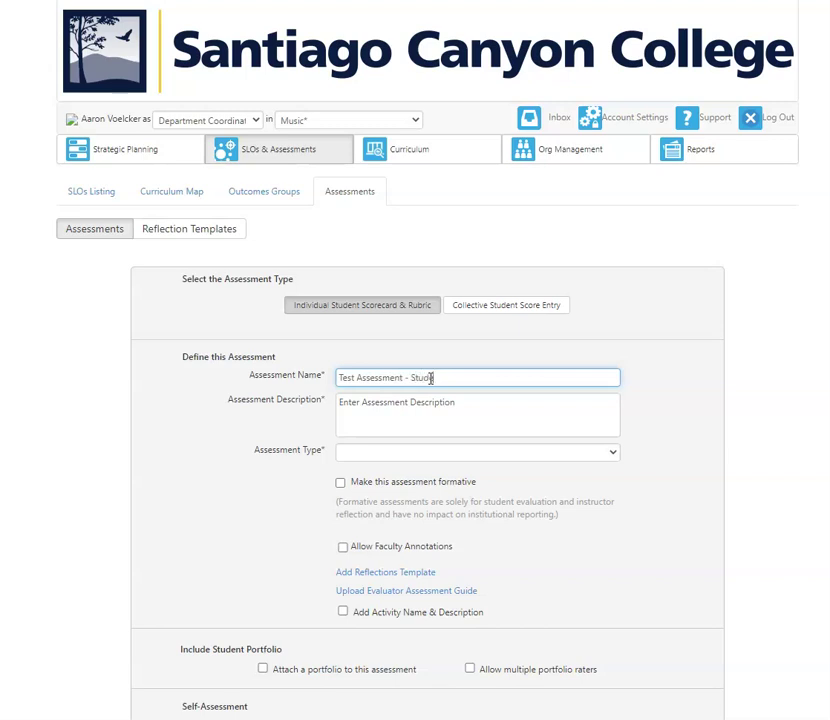
pyautogui.write('ent L')
pyautogui.write('-level')
pyautogui.write(' assessment')
# Step: Copy the assessment name into the assessment description
pyautogui.moveTo(512, 379); pyautogui.dragTo(315, 383)
pyautogui.hotkey('ctrl', 'c')
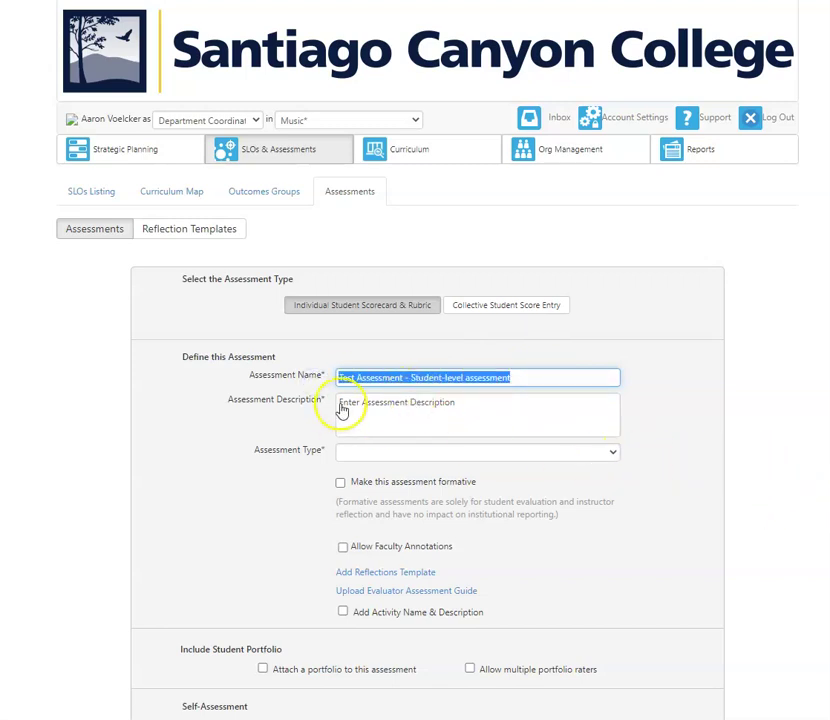
pyautogui.click(399, 408)
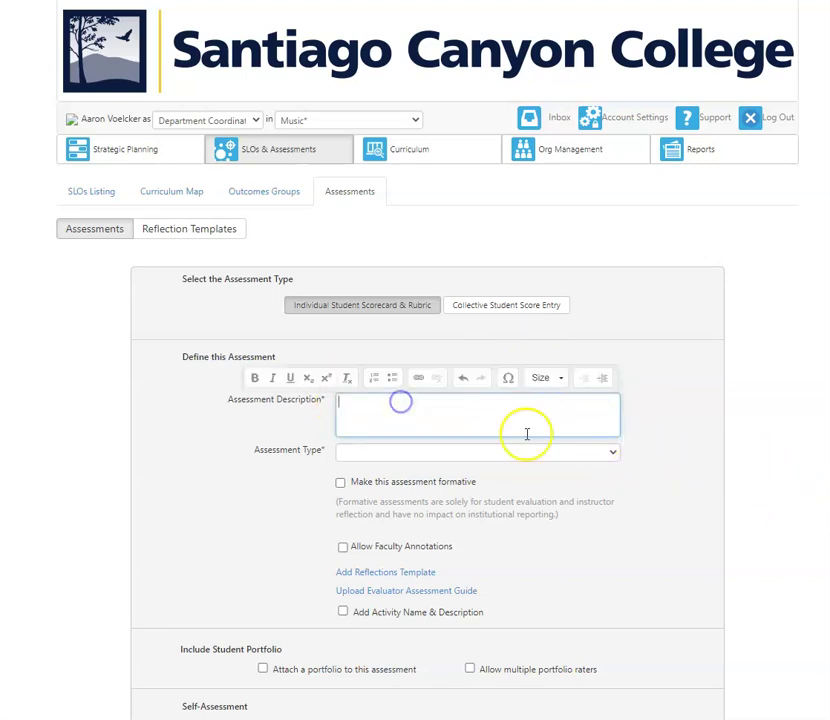
pyautogui.hotkey('ctrl', 'v')
pyautogui.click(662, 410)
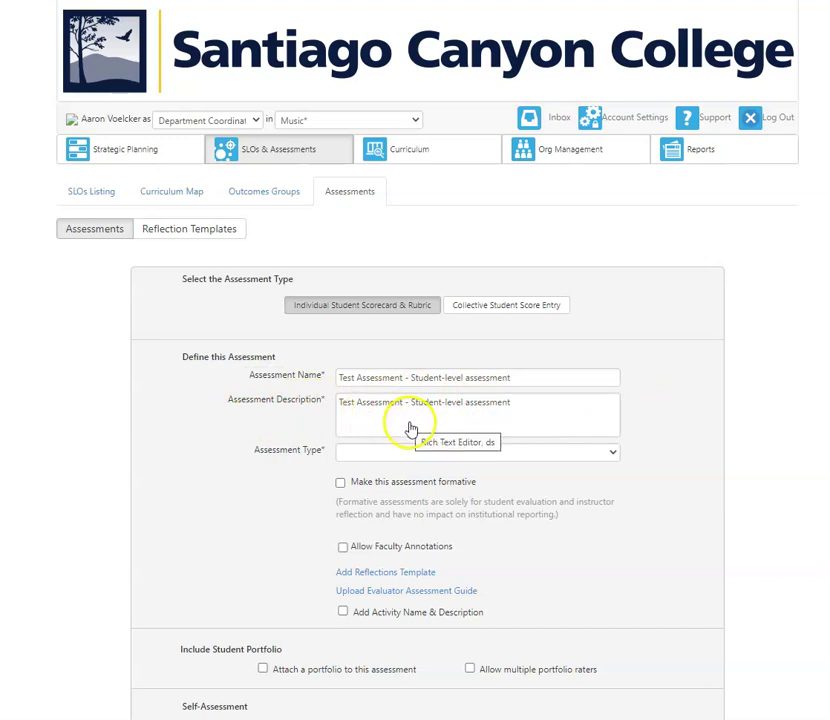
# Step: Set the assessment type to Major mid-course assessment and the assessment scale to "Rating Scale: Met/NotMet - with NA"
pyautogui.click(589, 453)
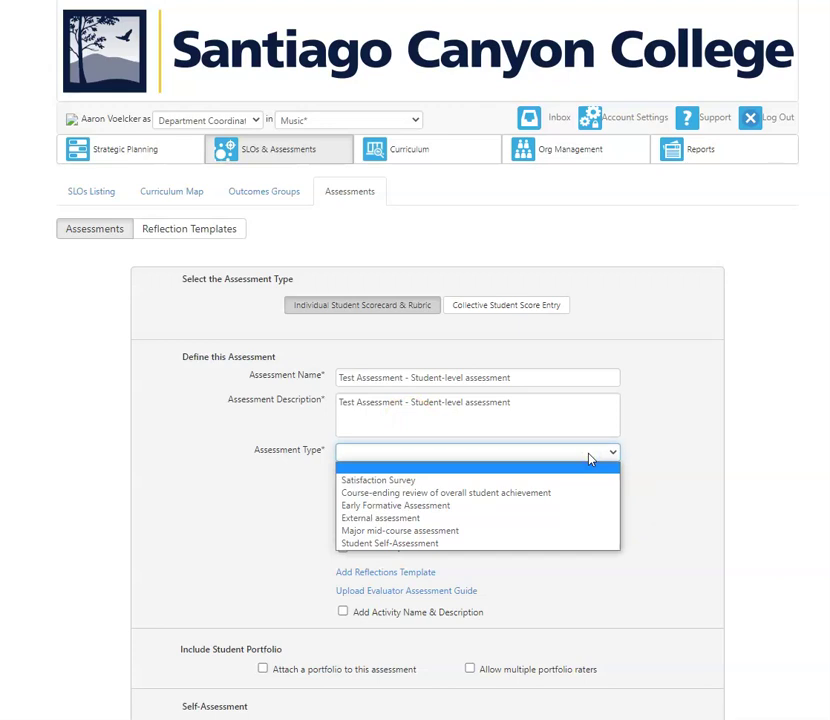
pyautogui.click(510, 535)
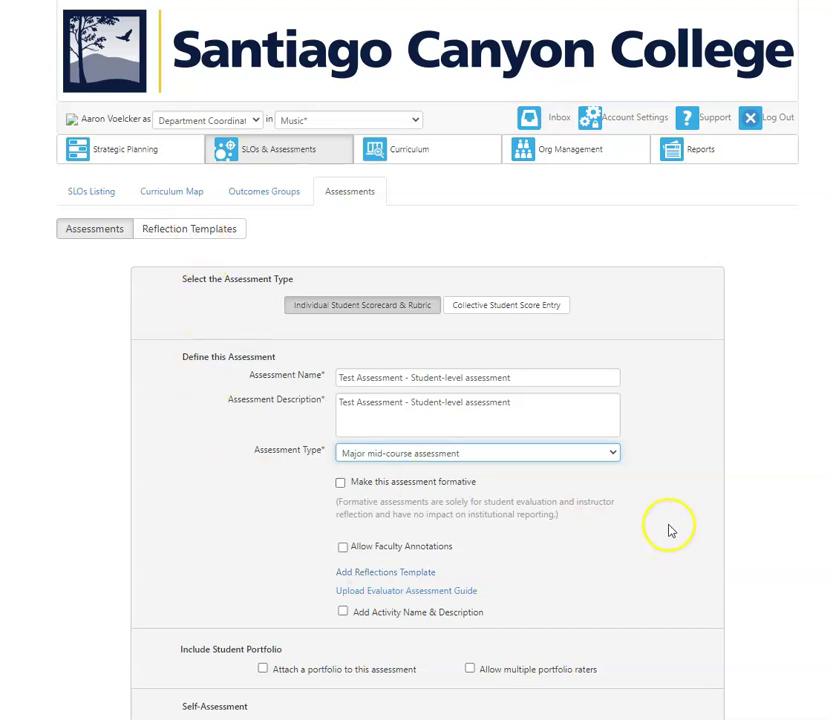
pyautogui.scroll(-3, 783, 481)
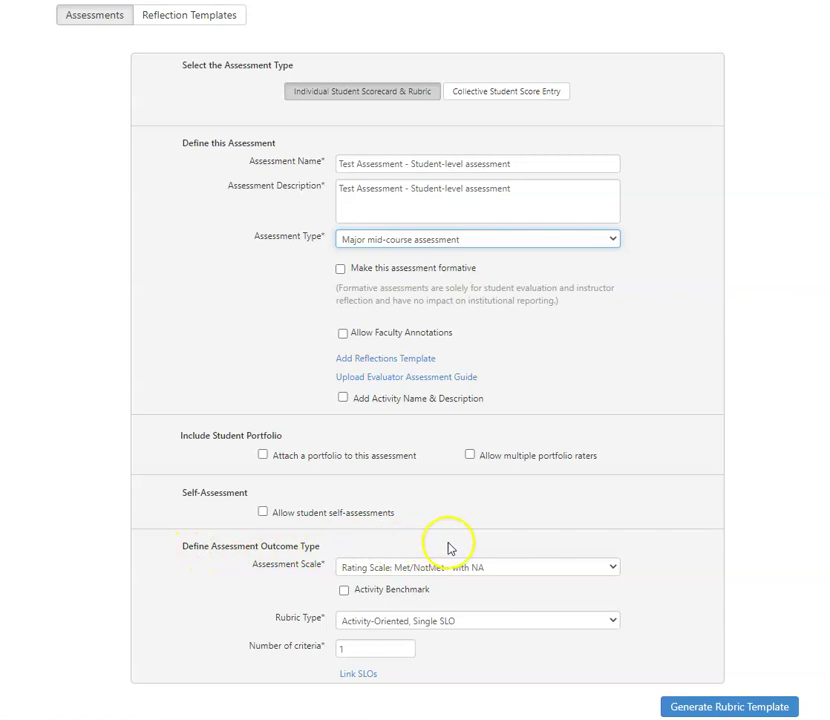
pyautogui.click(591, 572)
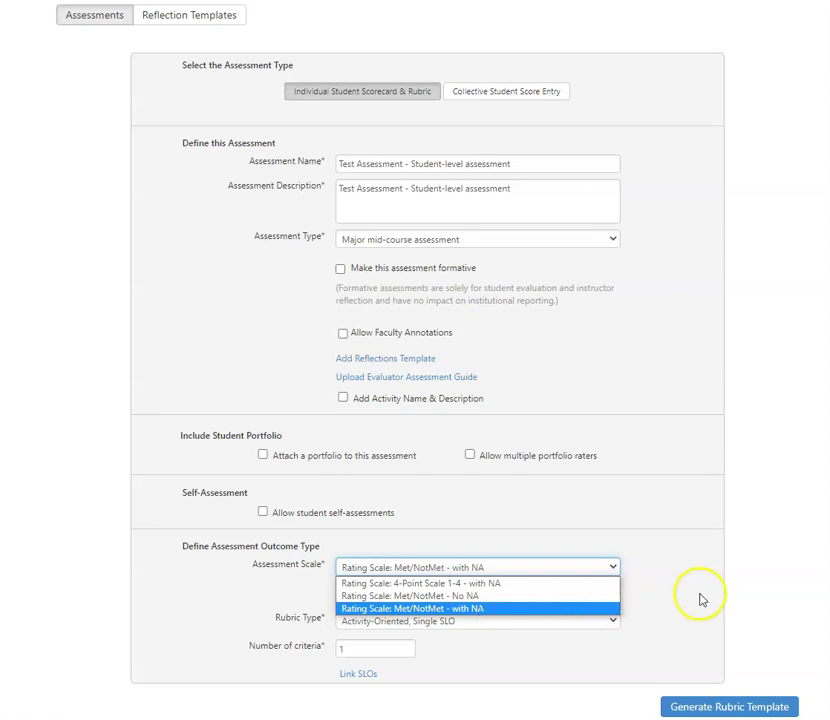
pyautogui.click(474, 609)
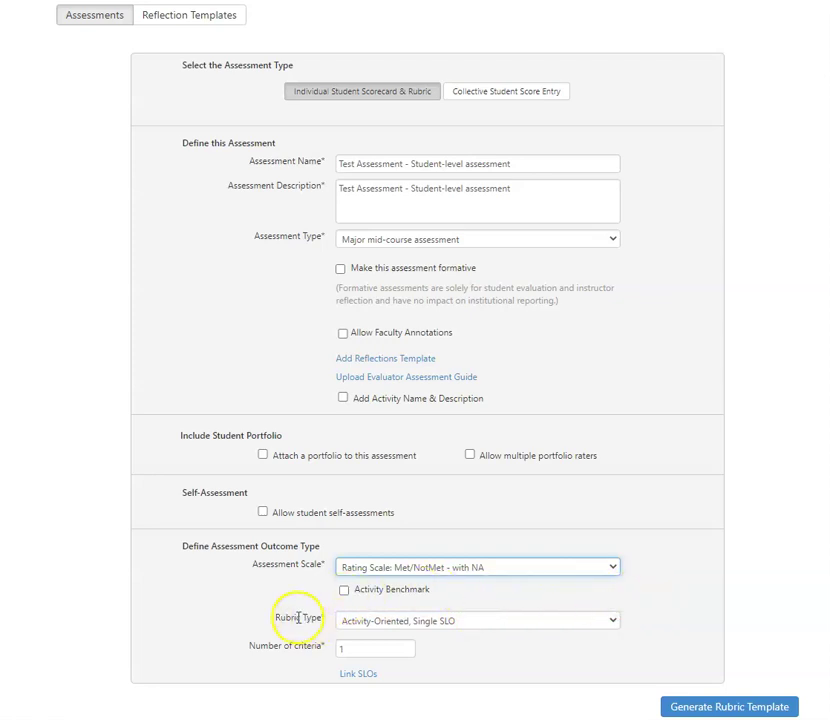
# Step: Generate an Outcomes-Oriented rubric template with 2 SLOs
pyautogui.click(574, 623)
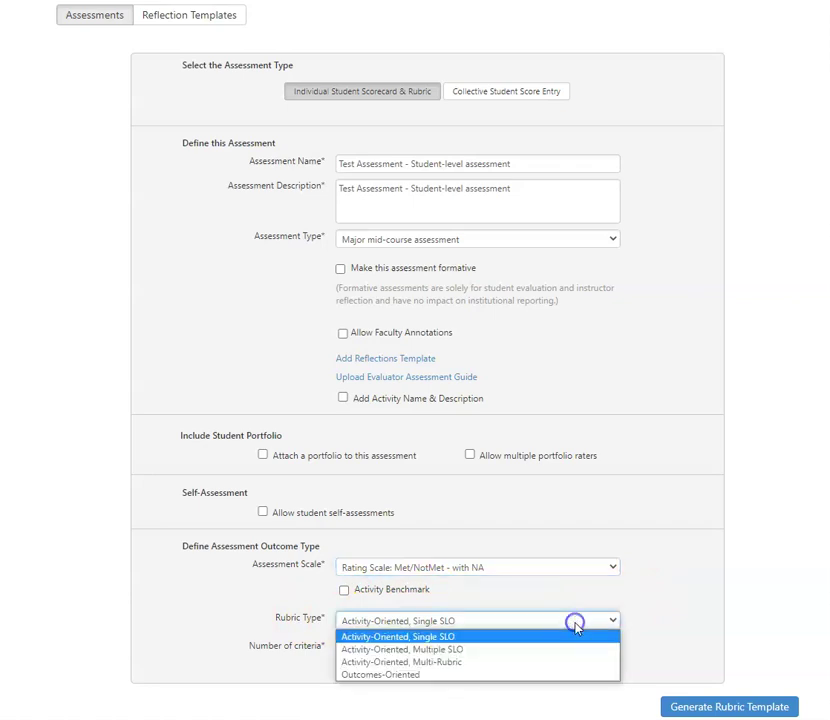
pyautogui.click(517, 677)
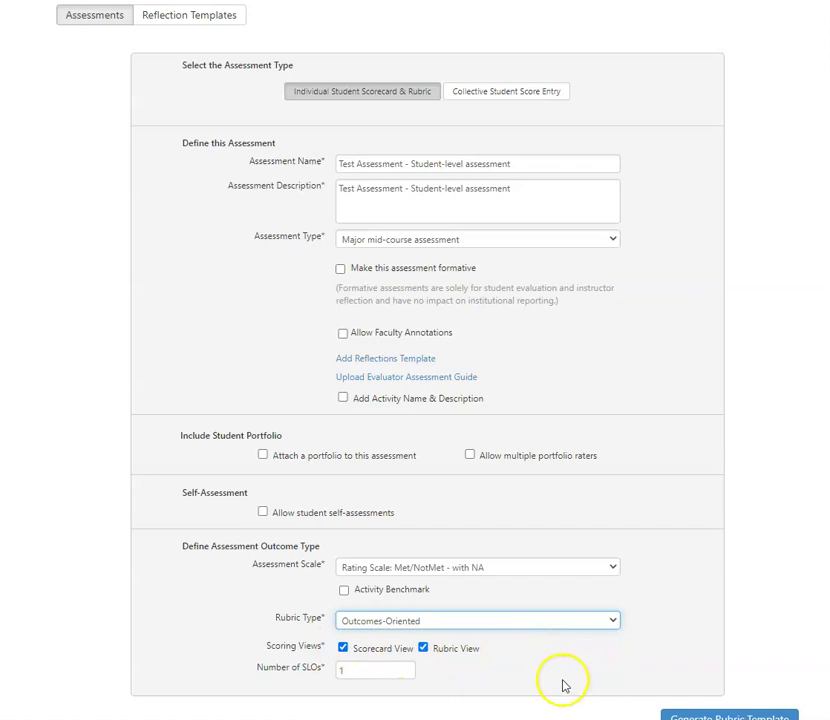
pyautogui.click(406, 668)
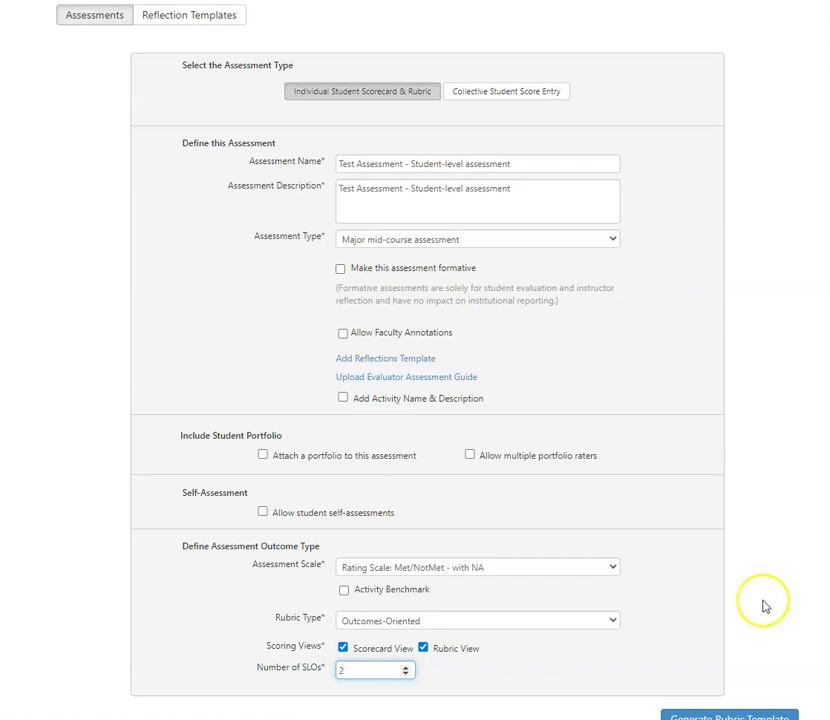
pyautogui.scroll(-1, 765, 607)
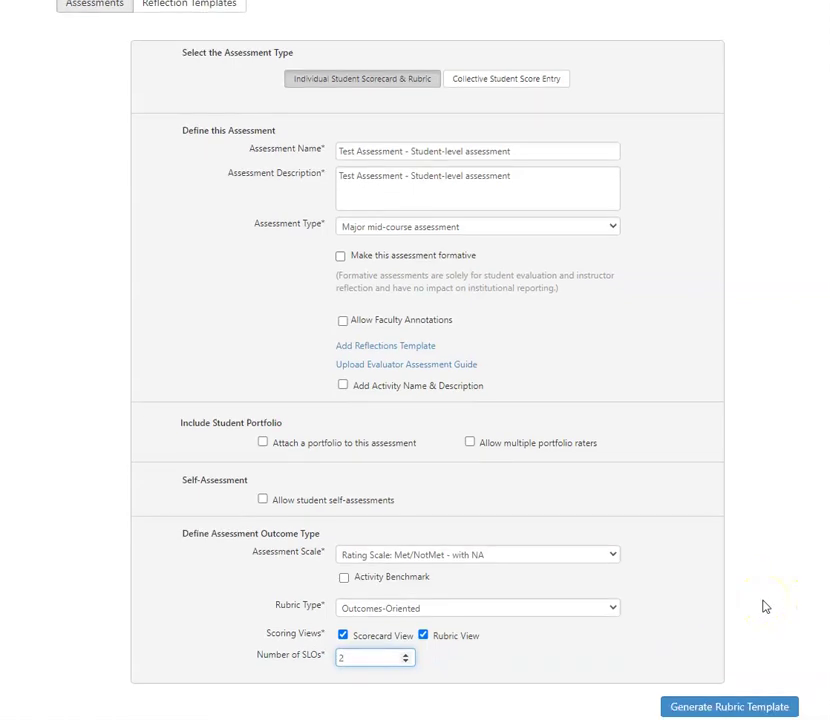
pyautogui.click(727, 709)
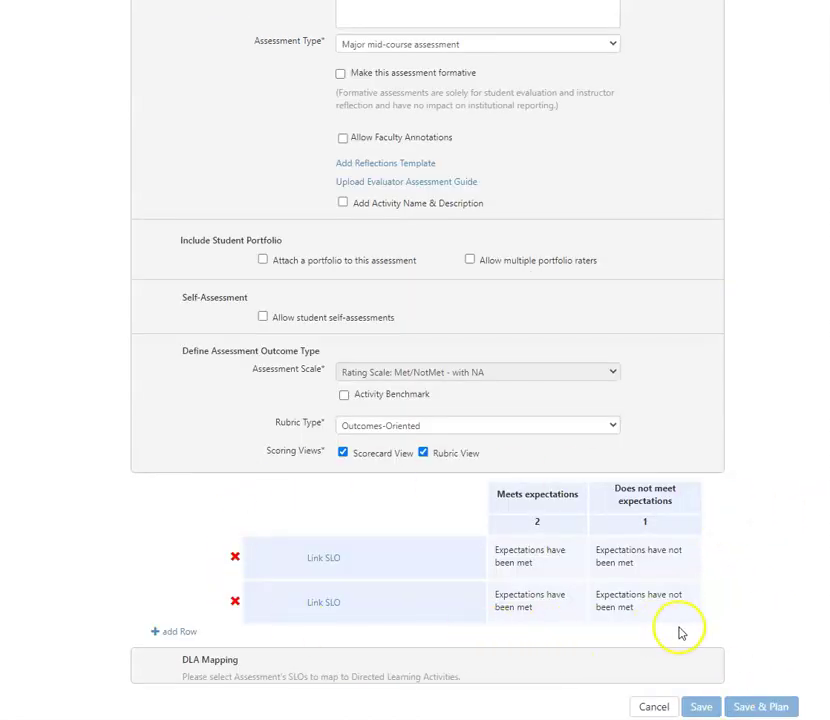
# Step: Link the two rubric rows to the MUS101 - Music Appreciation CSLOs on western musical styles and on aurally identifying composers' representative compositions
pyautogui.click(321, 563)
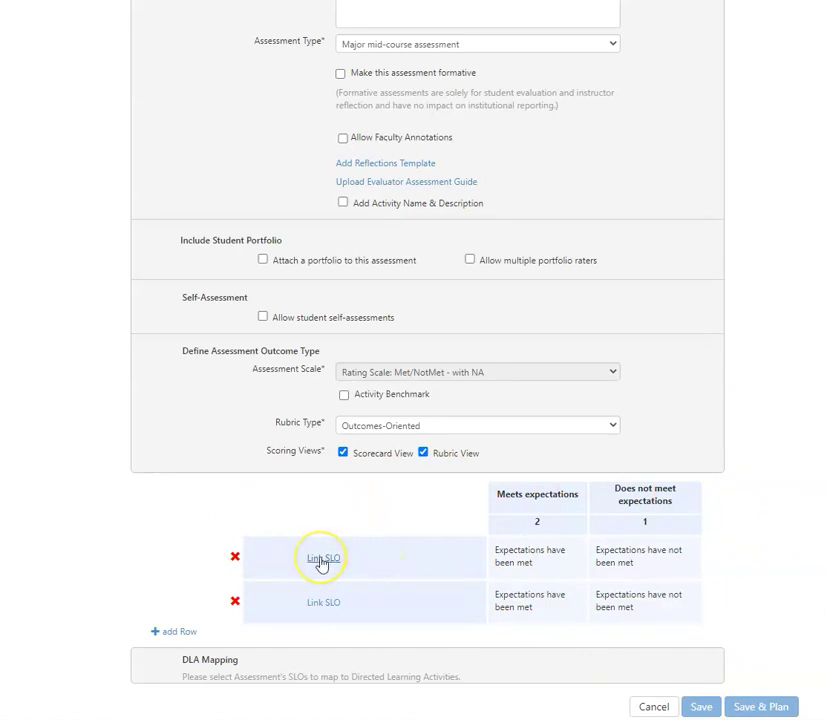
pyautogui.click(318, 566)
pyautogui.click(323, 562)
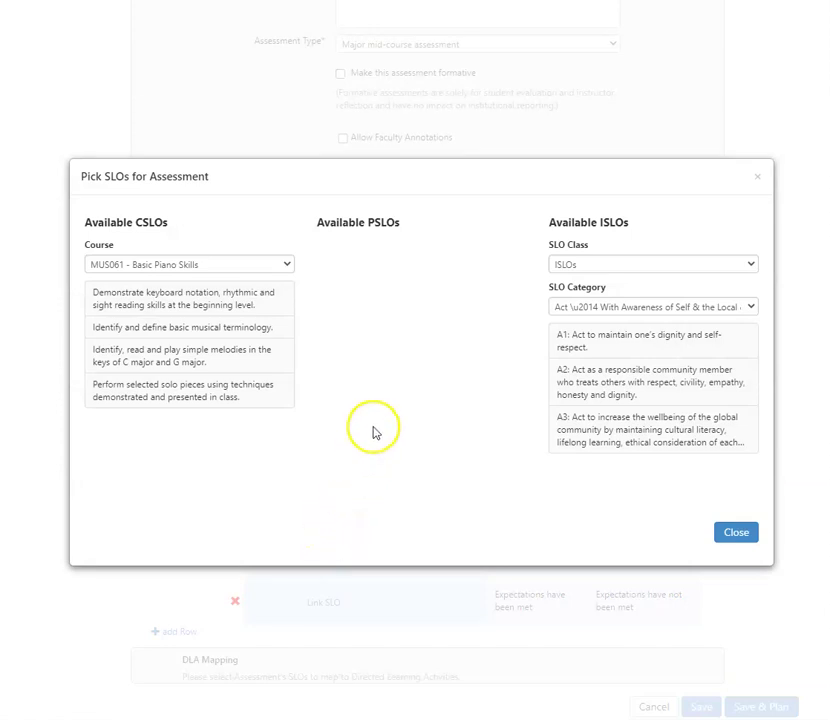
pyautogui.click(276, 265)
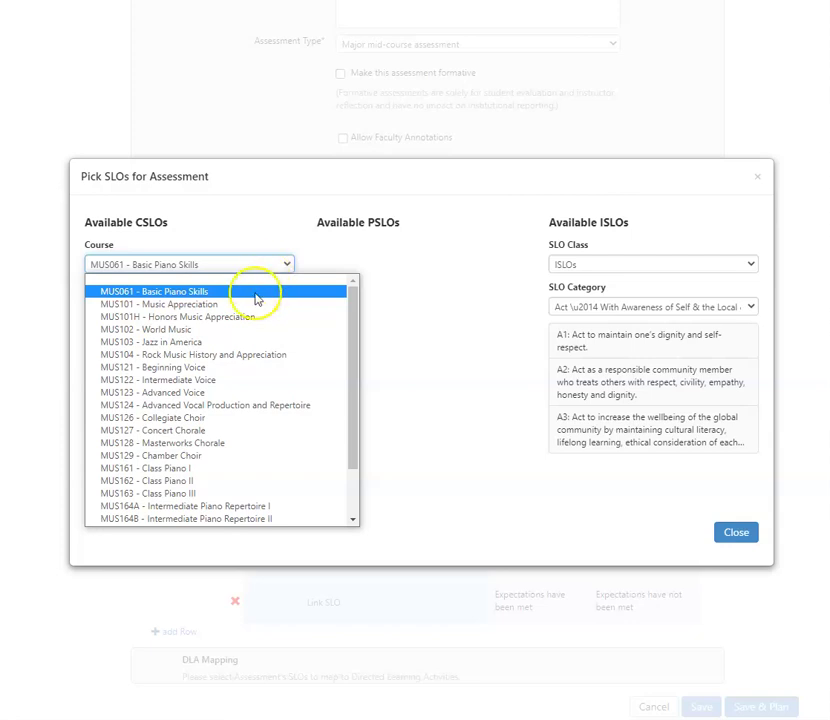
pyautogui.click(200, 305)
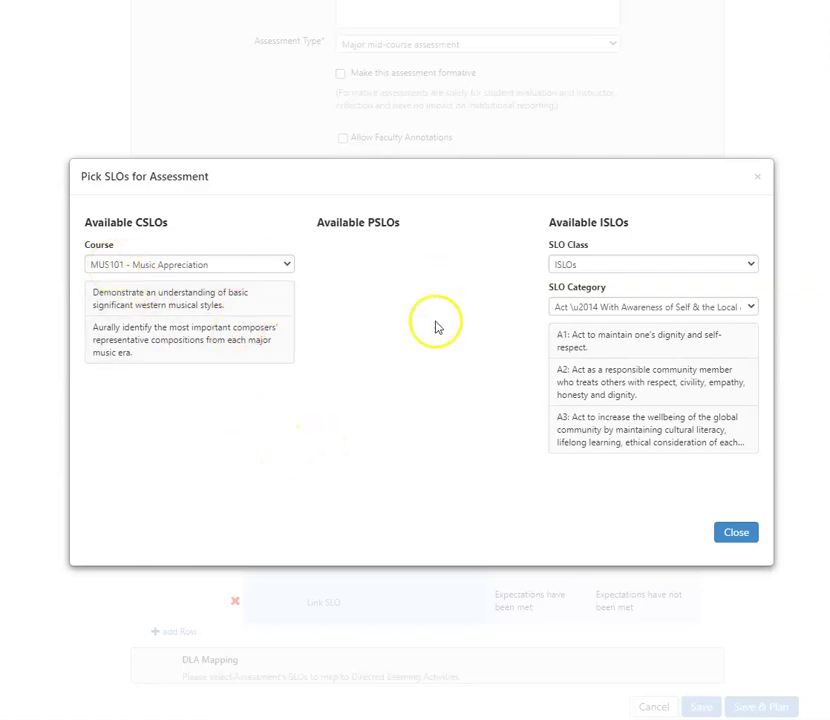
pyautogui.click(185, 300)
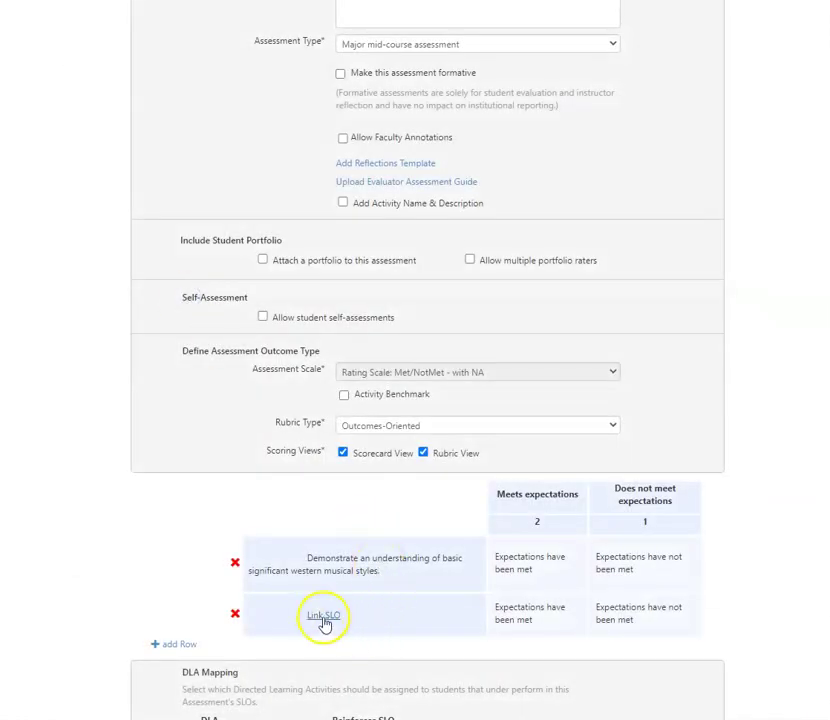
pyautogui.click(323, 618)
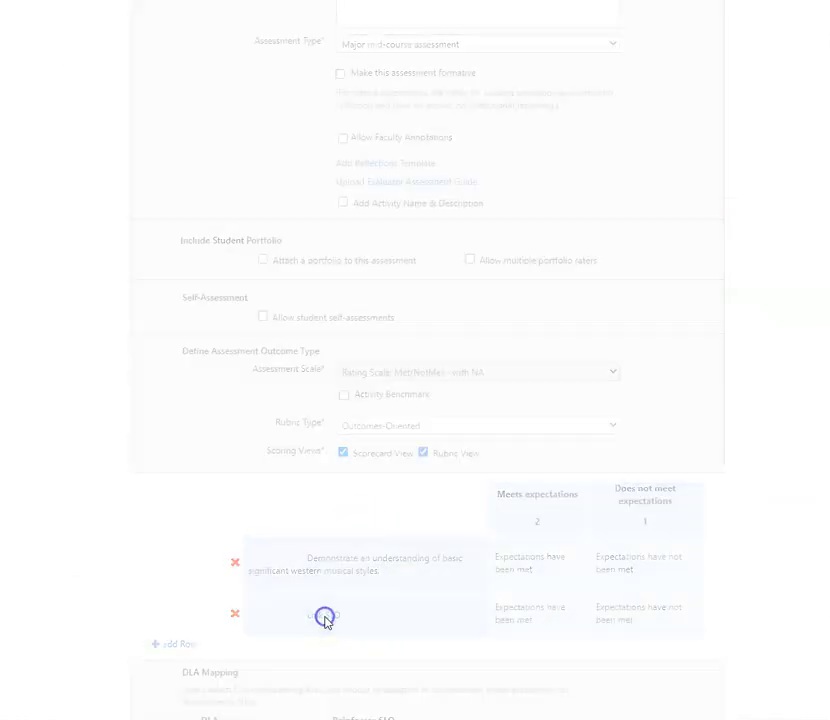
pyautogui.click(198, 314)
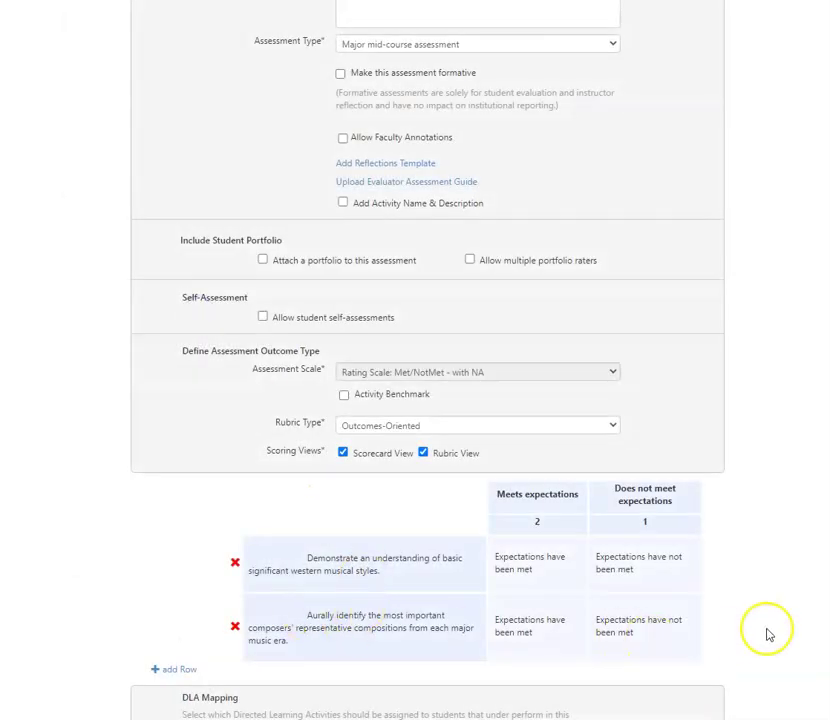
# Step: Delete the rubric row "Demonstrate an understanding of basic significant western musical styles."
pyautogui.scroll(-1, 768, 624)
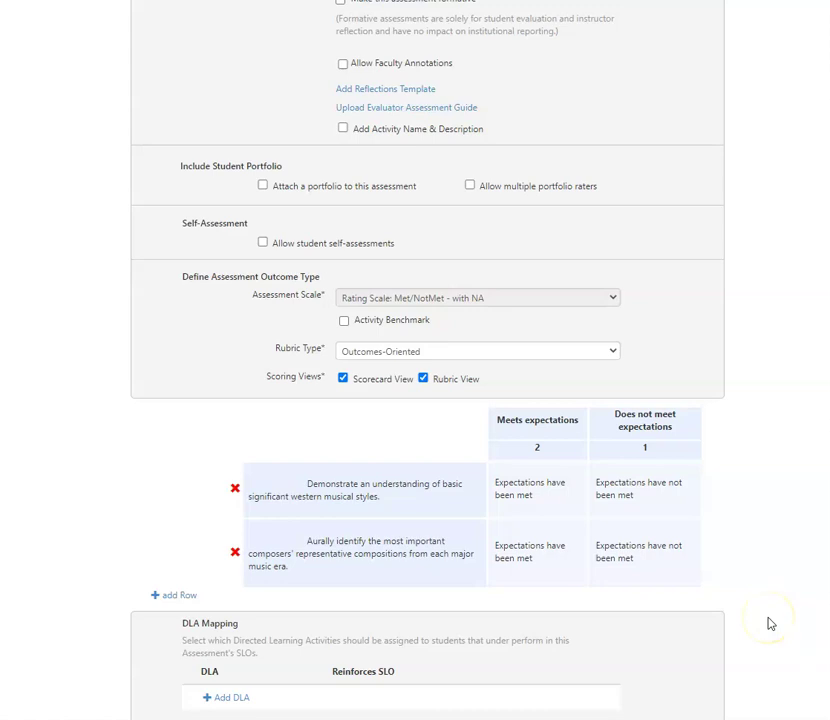
pyautogui.scroll(-1, 768, 624)
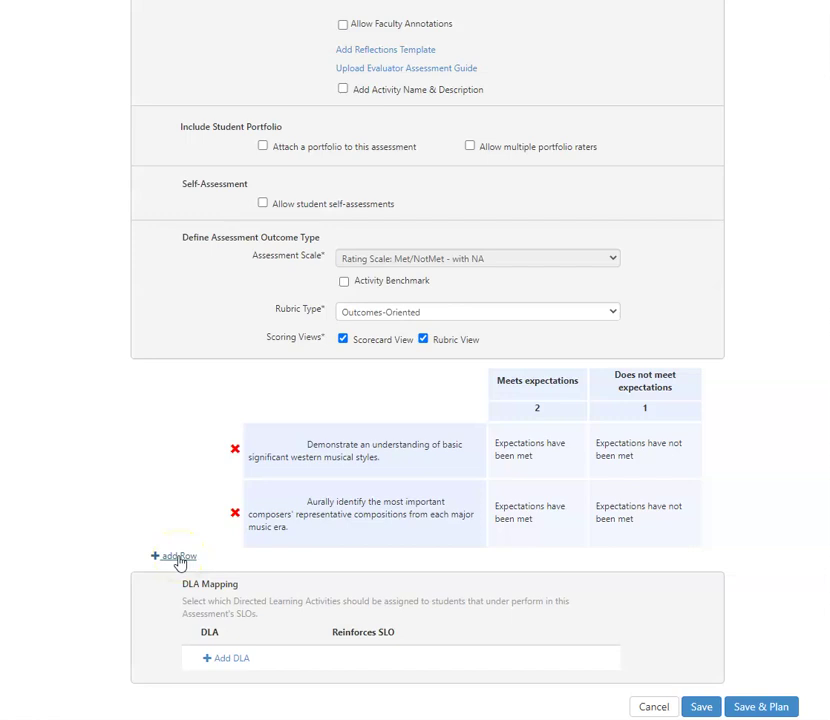
pyautogui.click(234, 450)
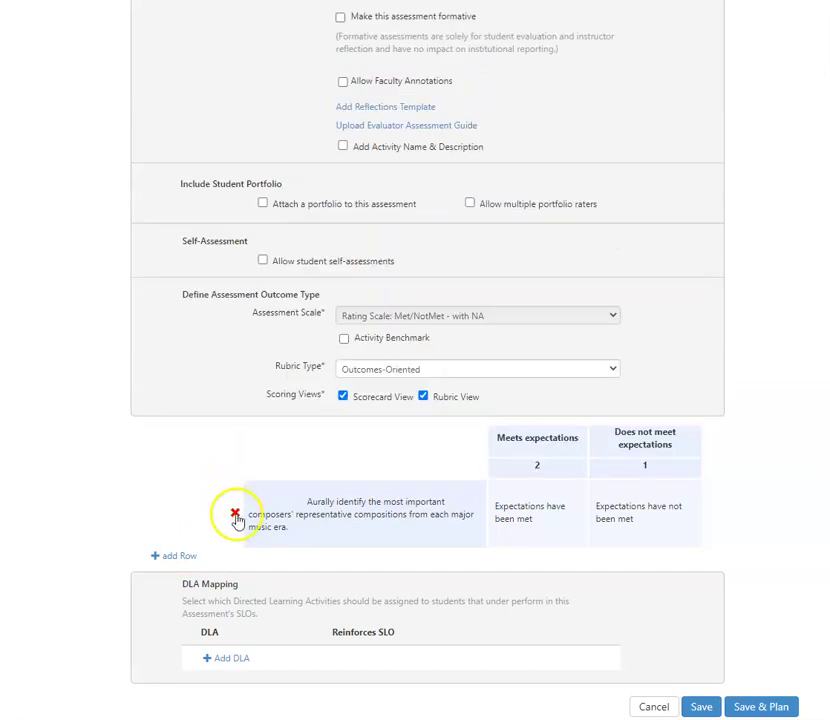
# Step: Add two blank rubric rows and delete the row on aurally identifying composers' representative compositions
pyautogui.click(234, 513)
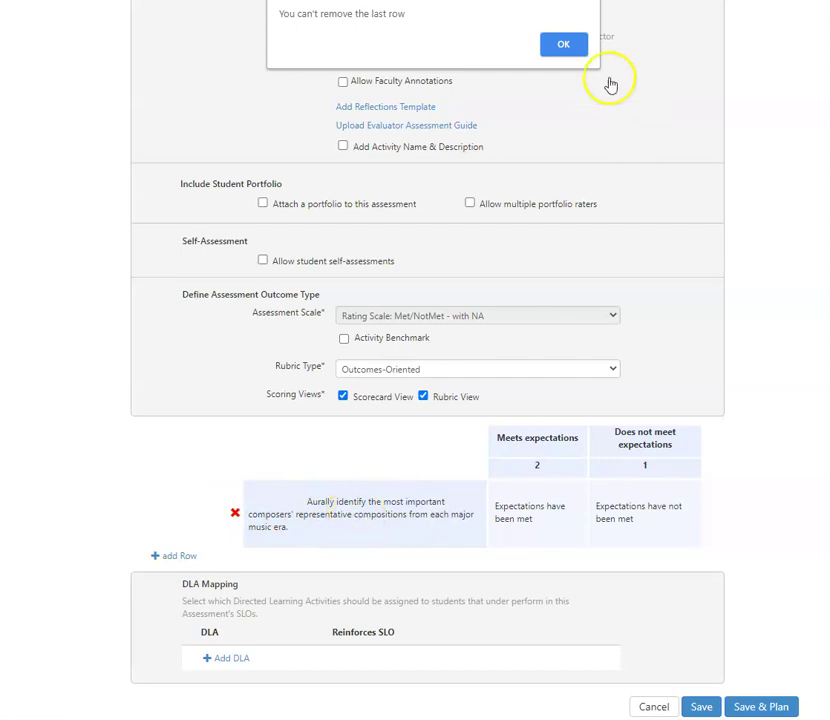
pyautogui.click(561, 43)
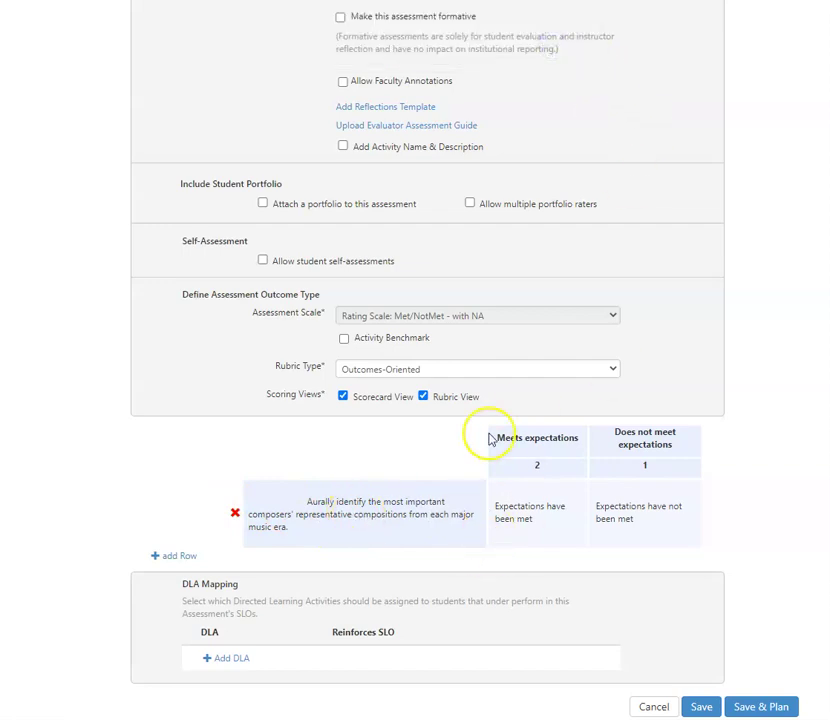
pyautogui.click(182, 556)
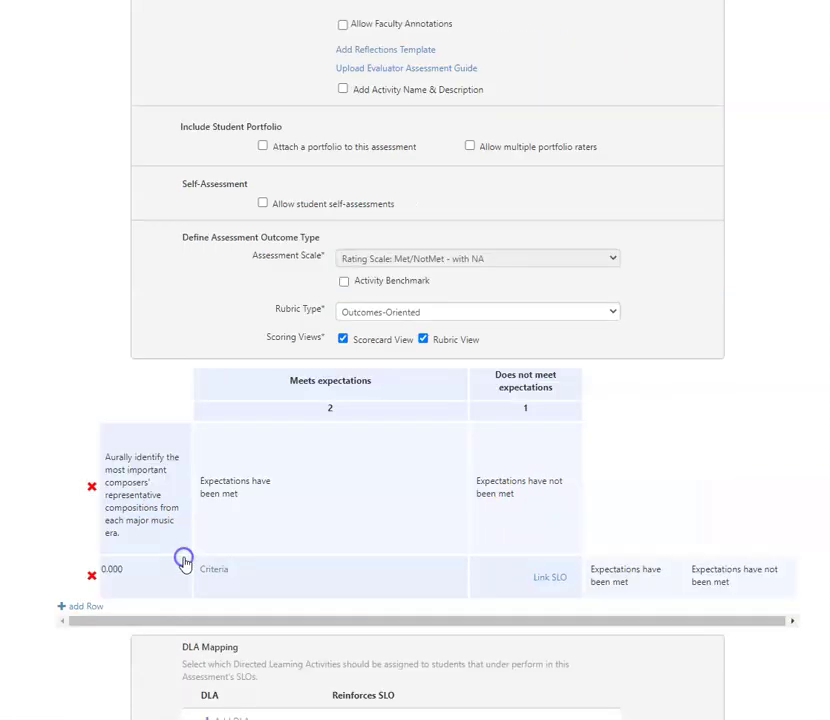
pyautogui.click(188, 559)
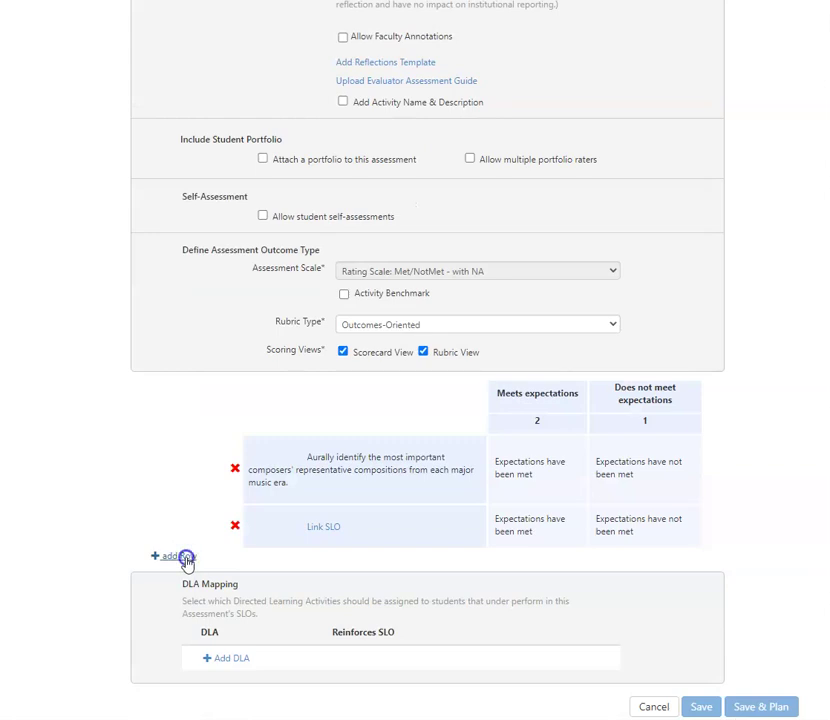
pyautogui.click(235, 457)
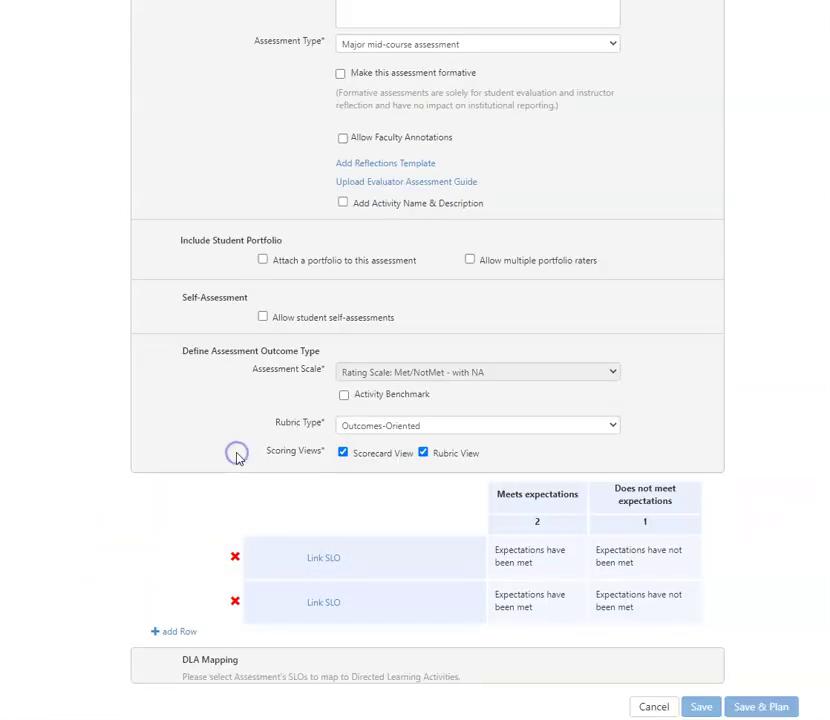
# Step: Link the two blank rows to the MUS101 - Music Appreciation CSLOs on western musical styles and composers' representative compositions, and save the assessment
pyautogui.click(325, 559)
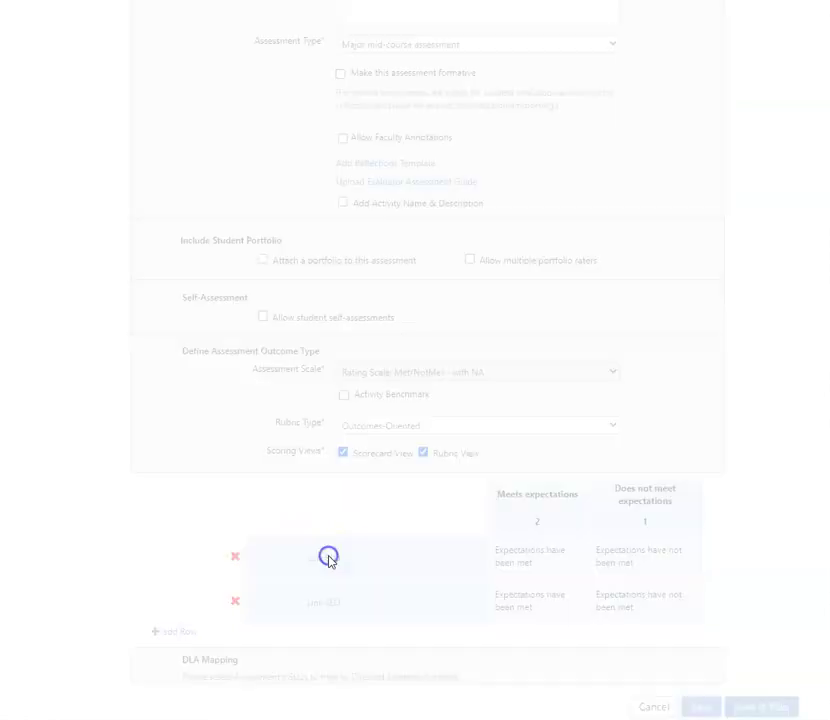
pyautogui.click(240, 266)
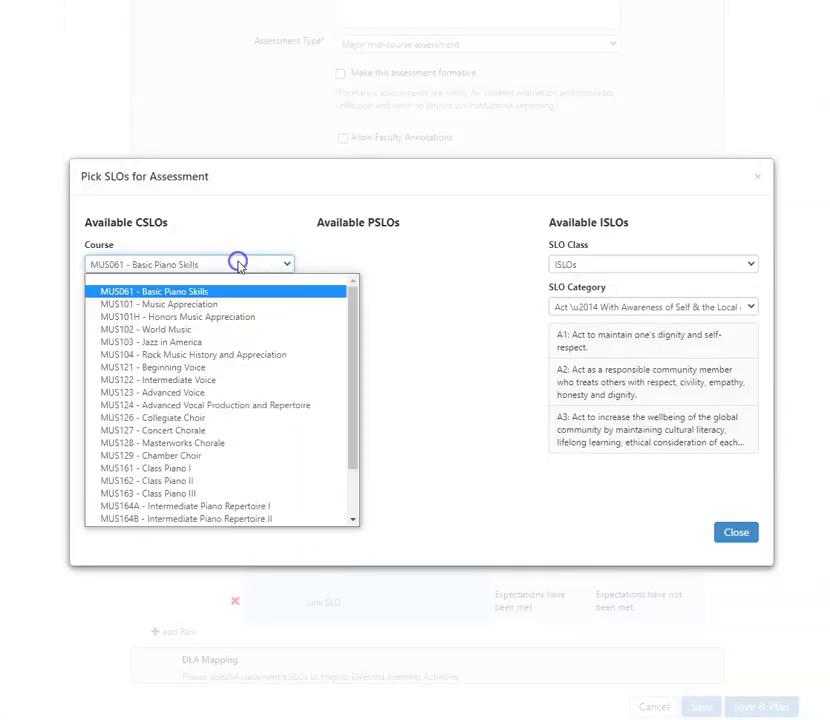
pyautogui.click(227, 310)
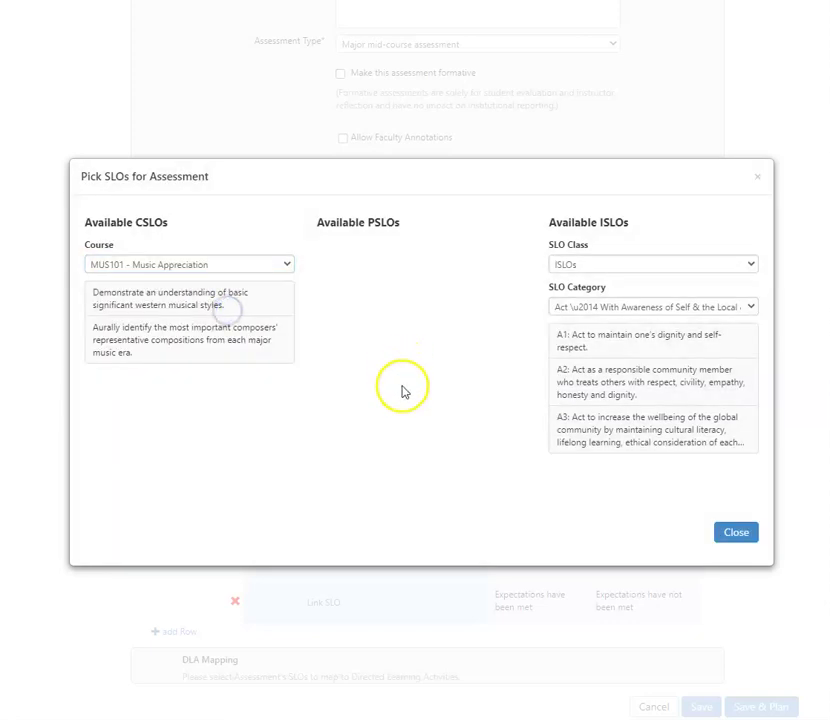
pyautogui.click(170, 300)
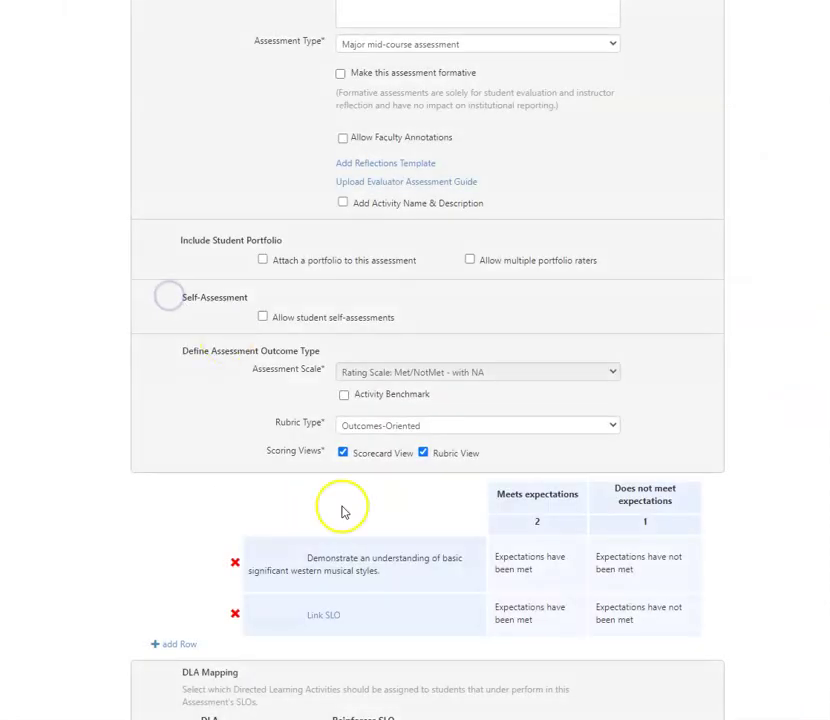
pyautogui.click(322, 616)
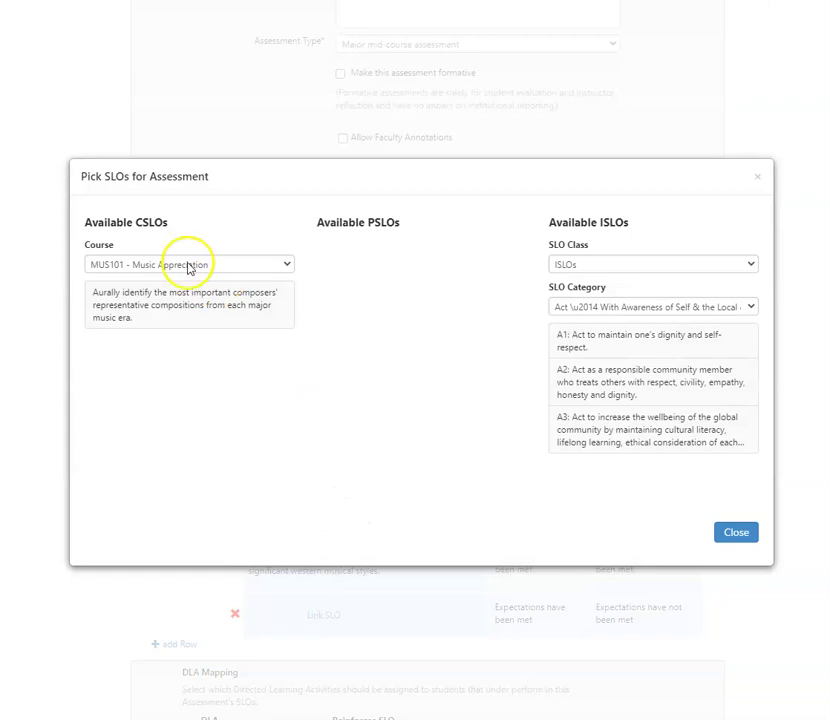
pyautogui.click(191, 300)
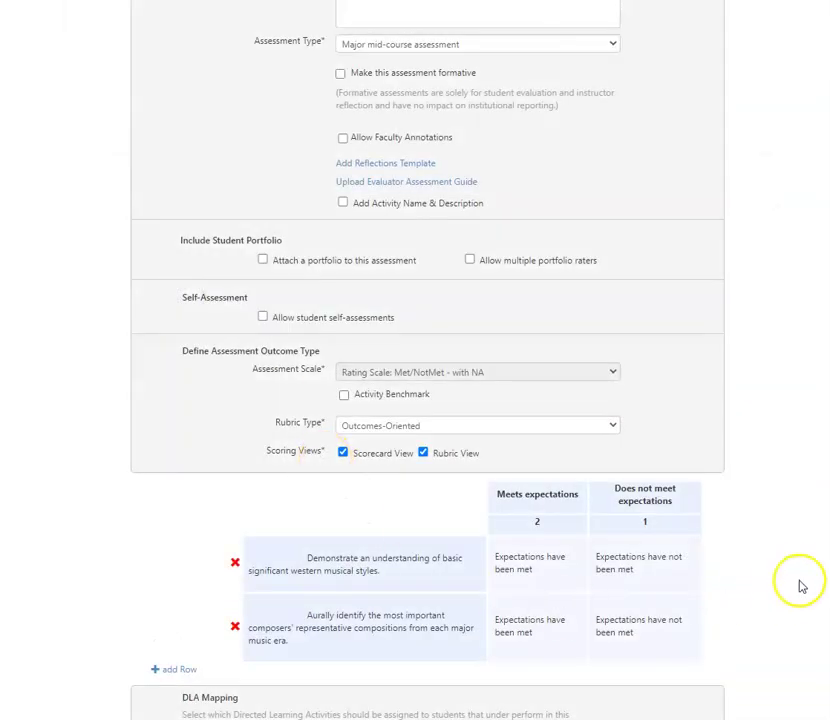
pyautogui.scroll(-2, 800, 580)
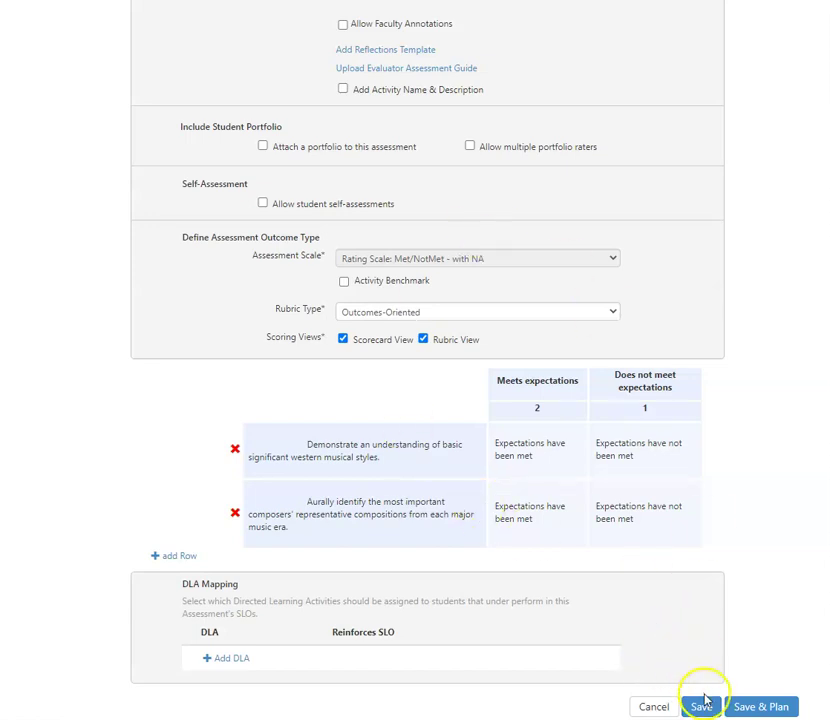
pyautogui.click(702, 705)
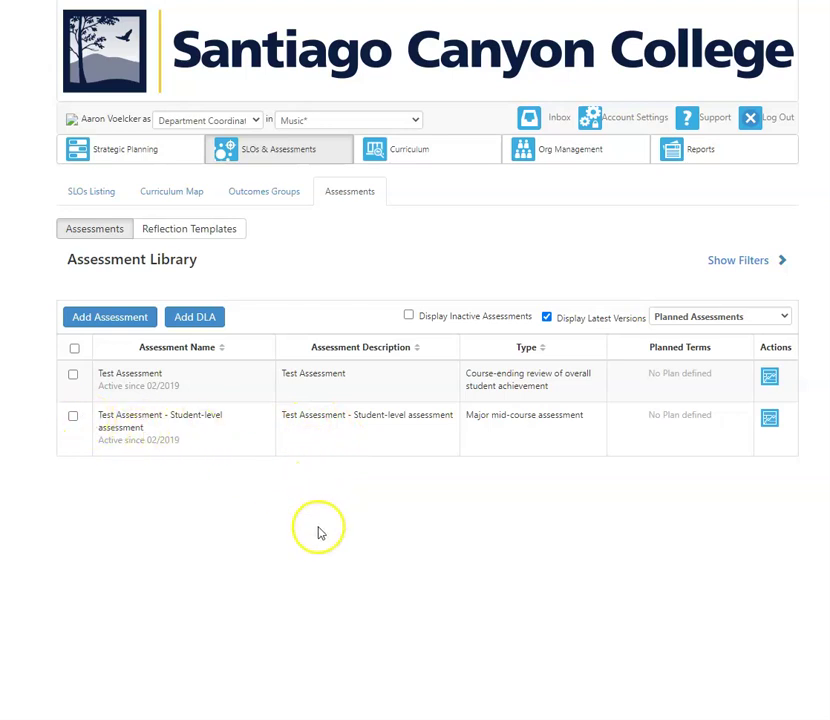
# Step: Clone the assessment "Test Assessment - Student-level assessment" from the Assessment Library
pyautogui.click(73, 418)
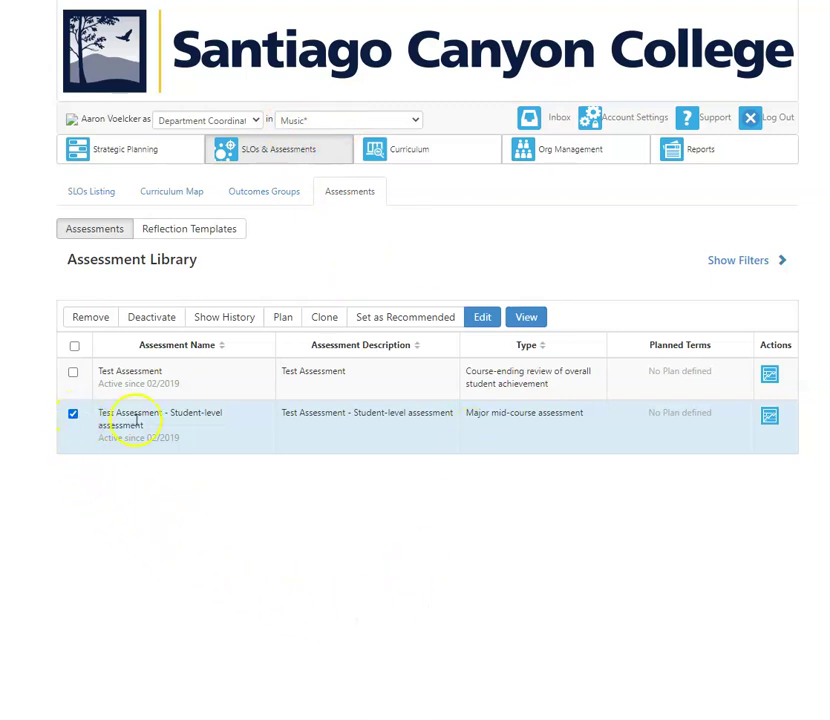
pyautogui.click(324, 318)
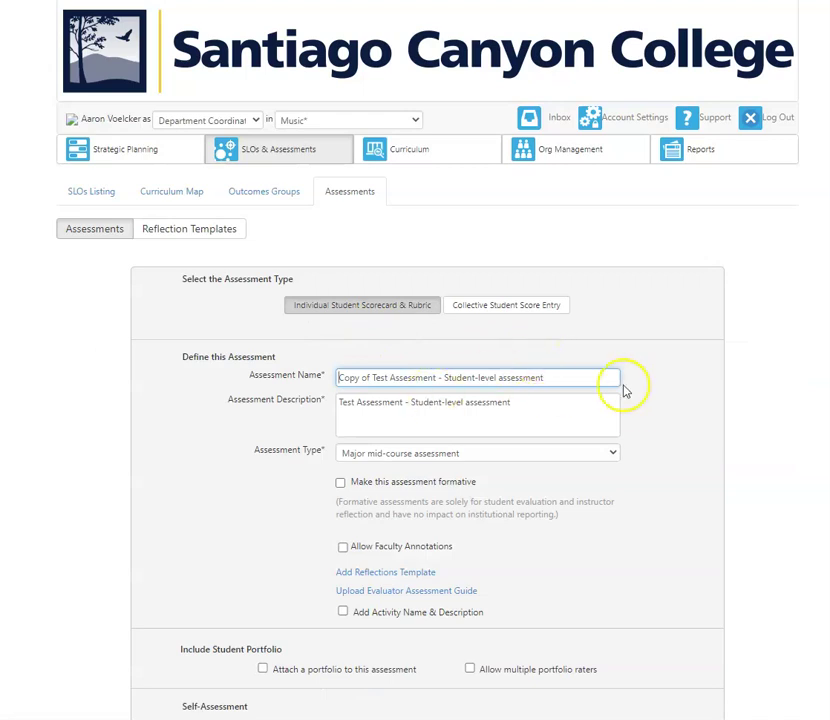
pyautogui.scroll(-4, 672, 411)
pyautogui.scroll(-2, 672, 411)
pyautogui.scroll(5, 695, 434)
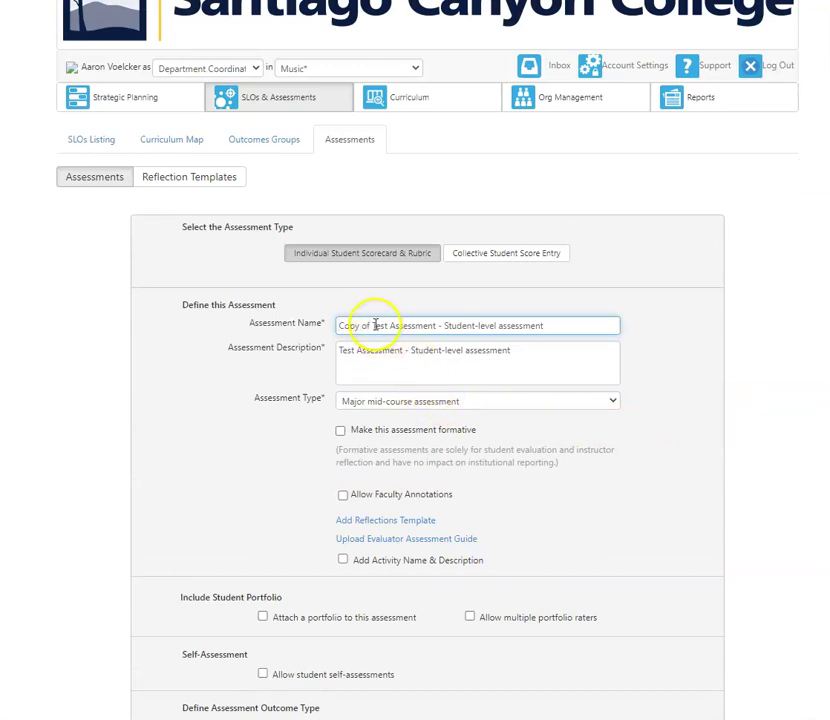
# Step: Rename the cloned assessment "Test Assessment for MUS104 - Student-level assessment"
pyautogui.moveTo(372, 325); pyautogui.dragTo(327, 327)
pyautogui.press('BackSpace')
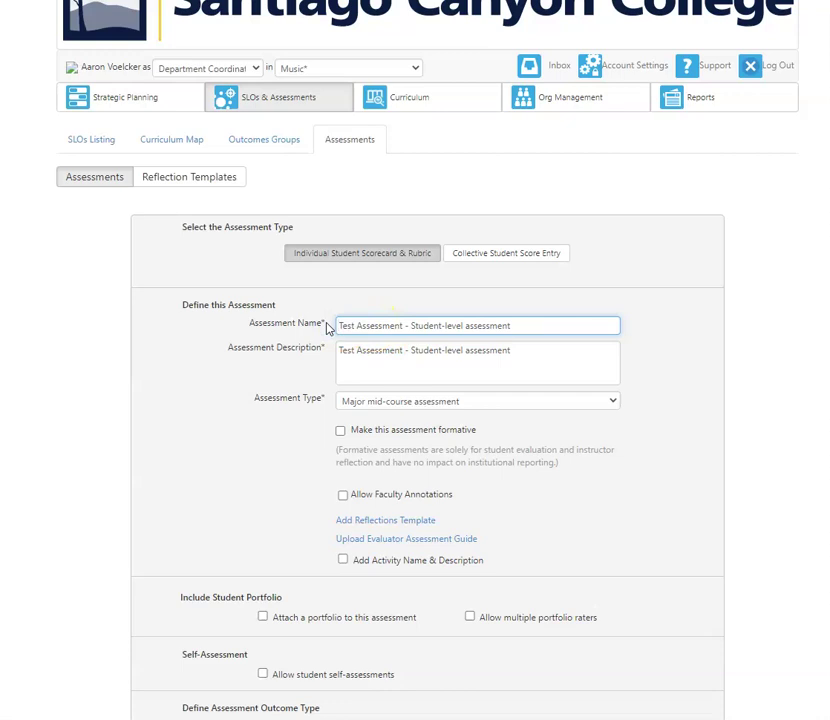
pyautogui.click(406, 325)
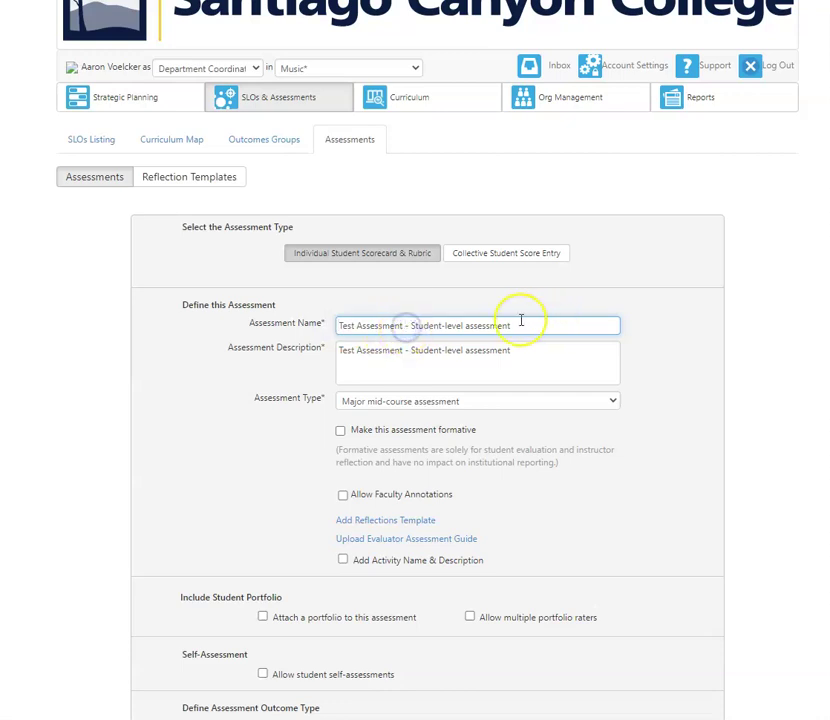
pyautogui.write('for MUS')
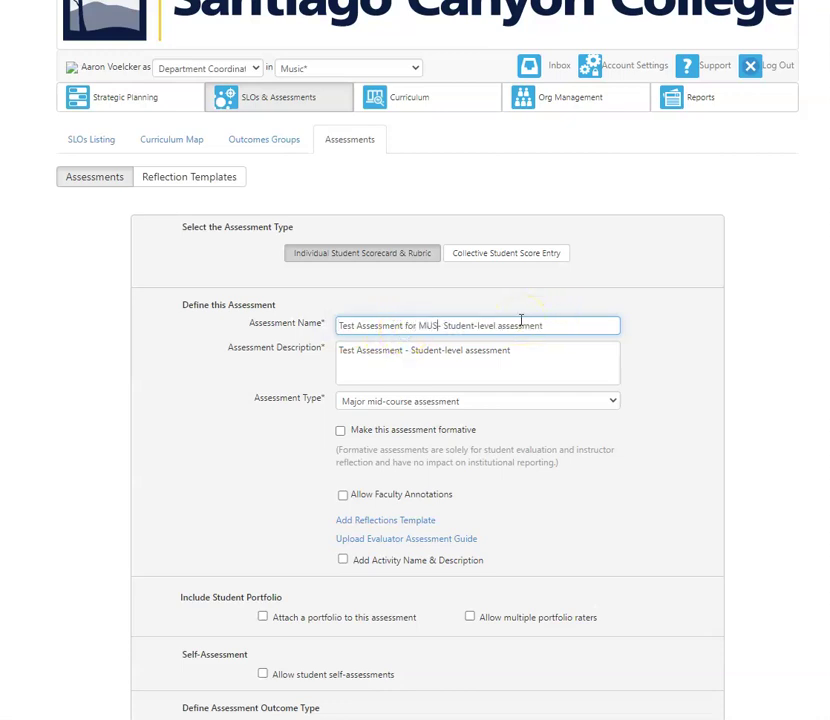
pyautogui.write('104')
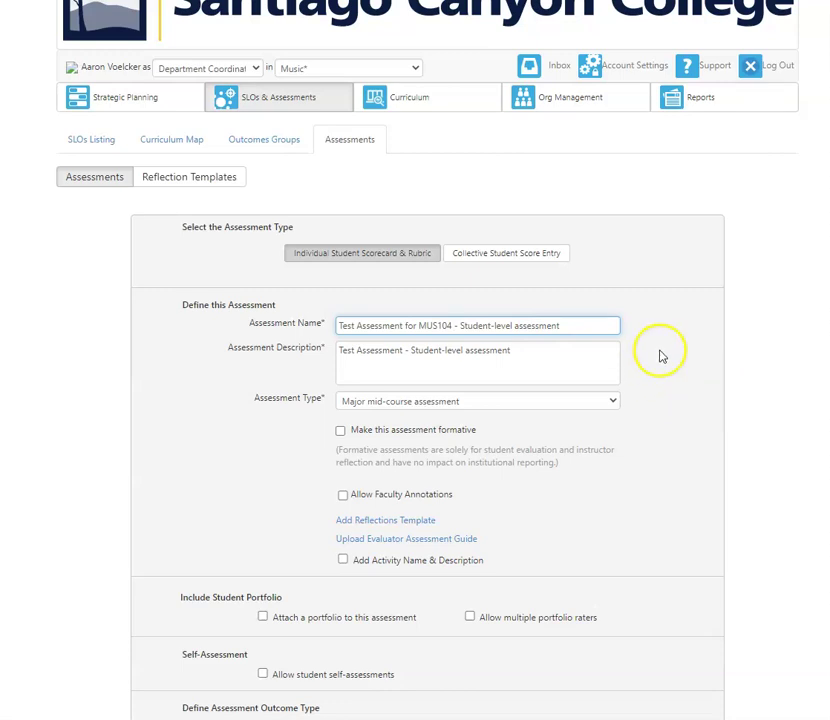
# Step: Replace the two MUS101 rows in the cloned rubric with two blank rows
pyautogui.scroll(-1, 660, 357)
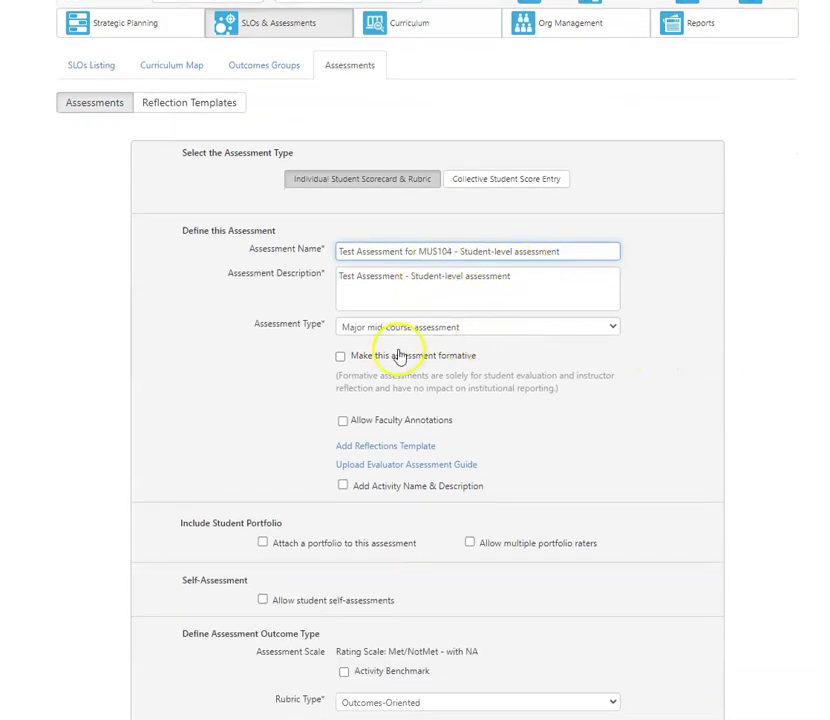
pyautogui.scroll(-3, 645, 472)
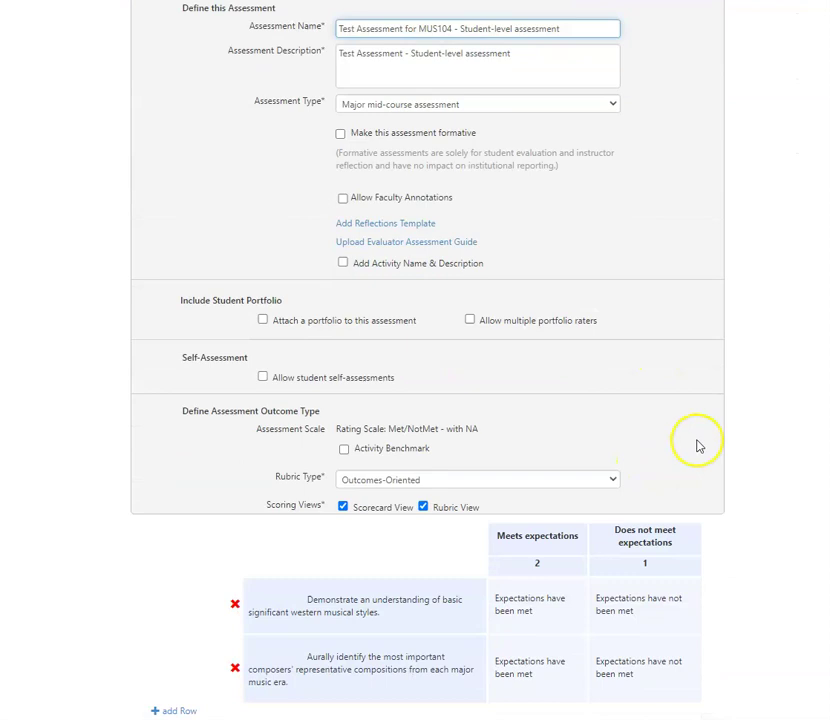
pyautogui.scroll(-2, 699, 446)
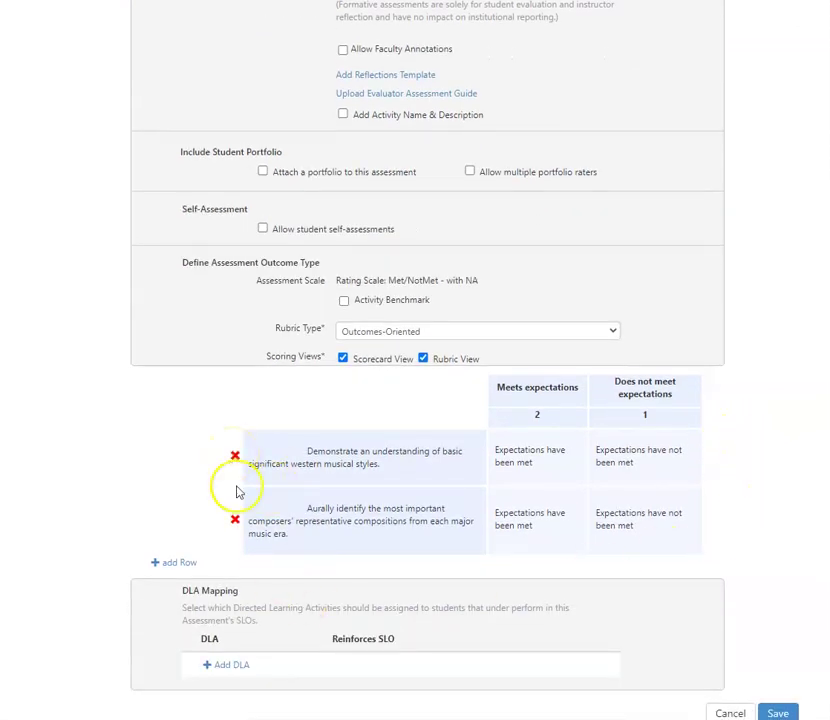
pyautogui.click(179, 566)
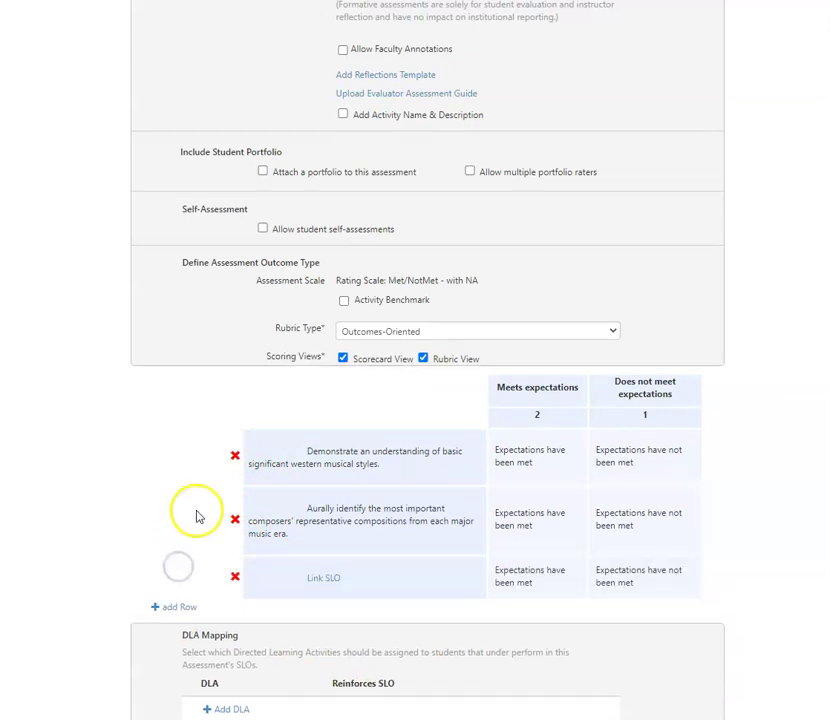
pyautogui.scroll(-1, 195, 515)
pyautogui.click(179, 562)
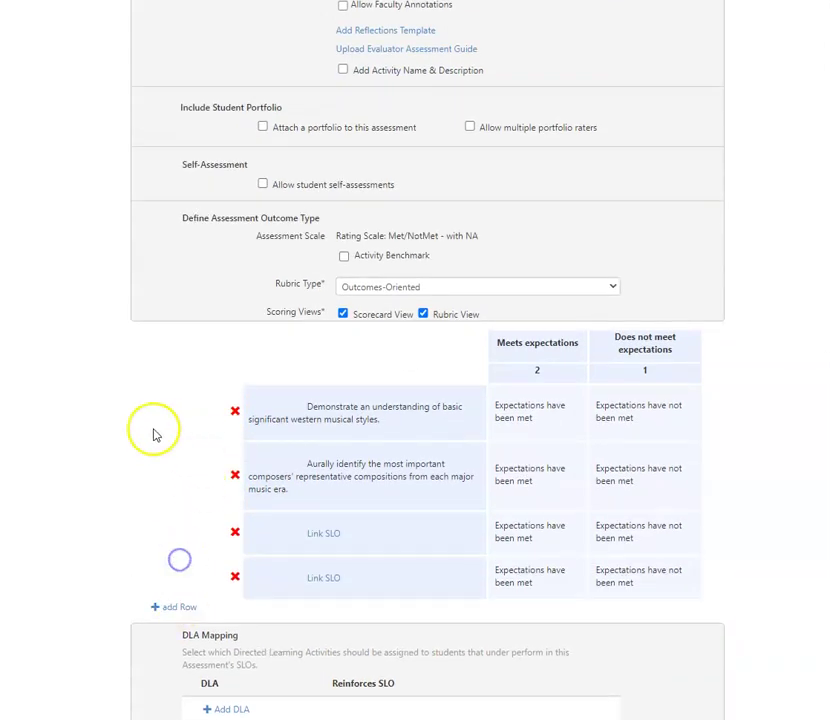
pyautogui.click(234, 413)
pyautogui.click(234, 433)
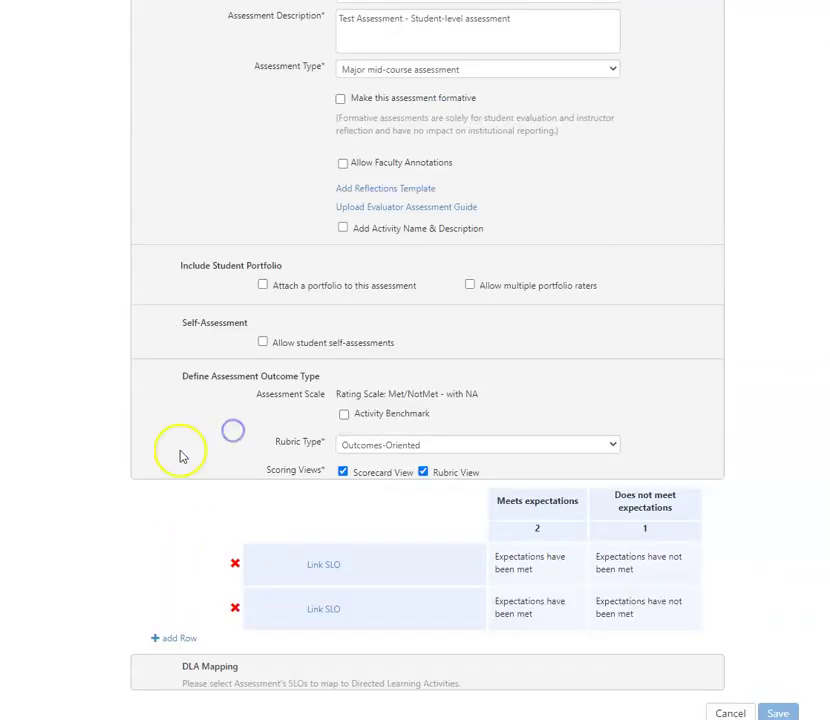
# Step: Link the blank rows to the MUS104 - Rock Music History and Appreciation CSLOs on important people in rock and on its origins and development
pyautogui.click(323, 564)
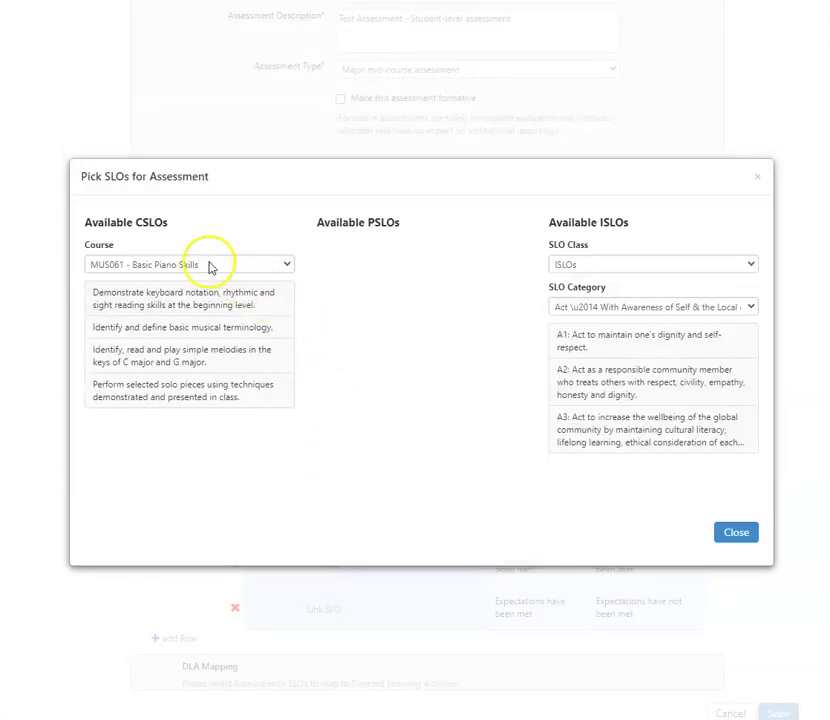
pyautogui.click(124, 262)
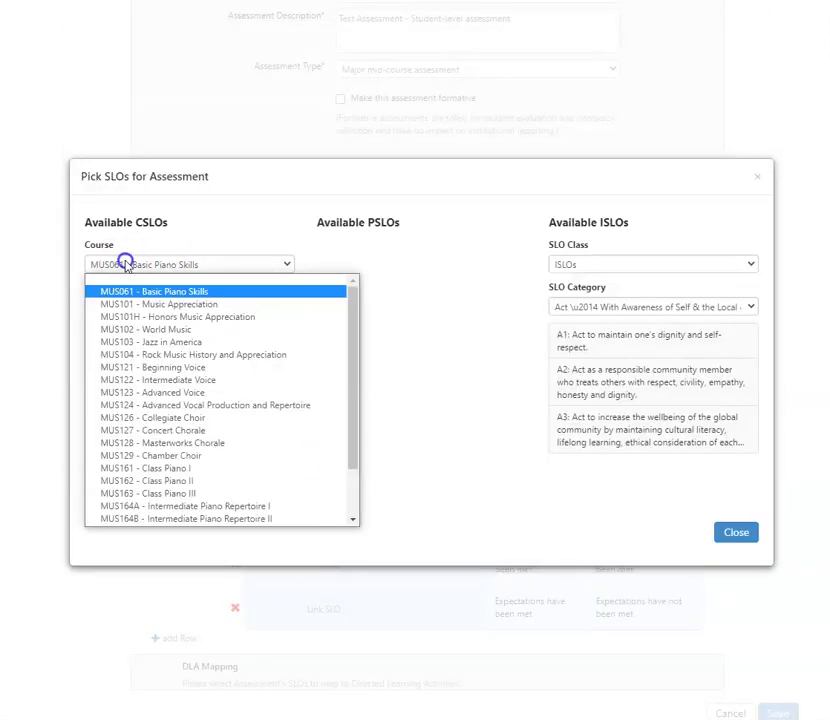
pyautogui.click(153, 356)
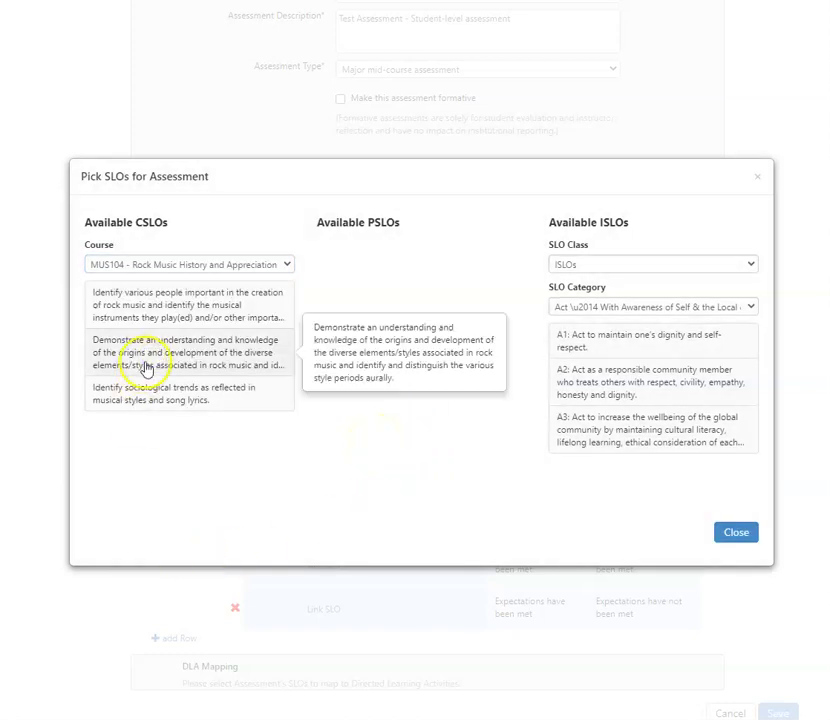
pyautogui.click(186, 303)
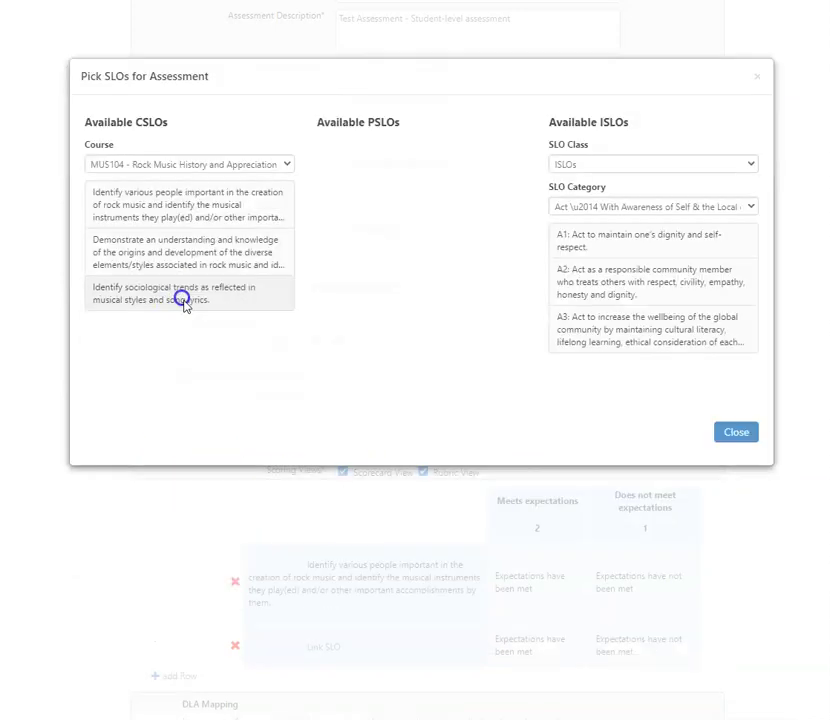
pyautogui.scroll(-2, 736, 446)
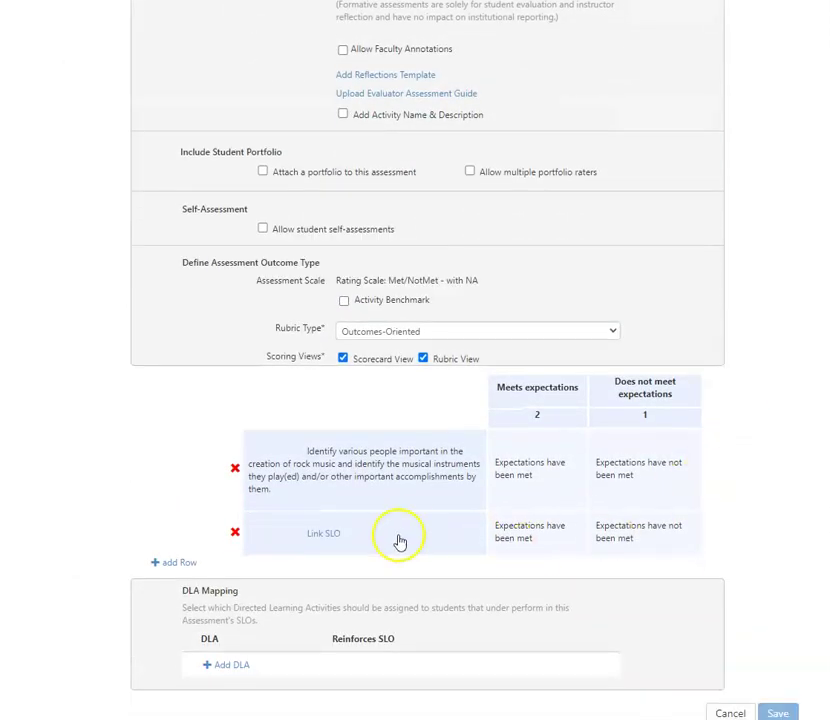
pyautogui.click(321, 533)
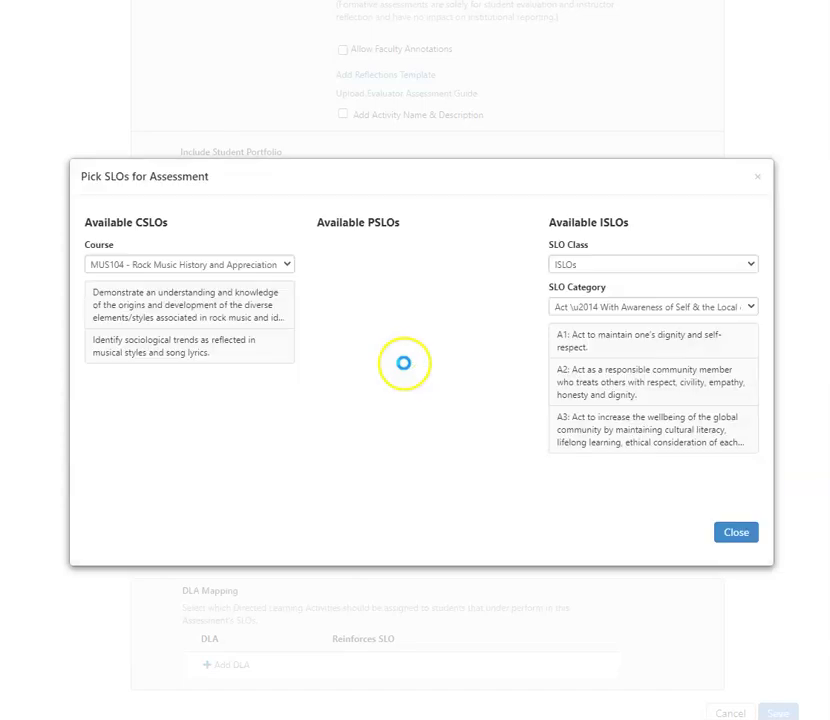
pyautogui.click(170, 305)
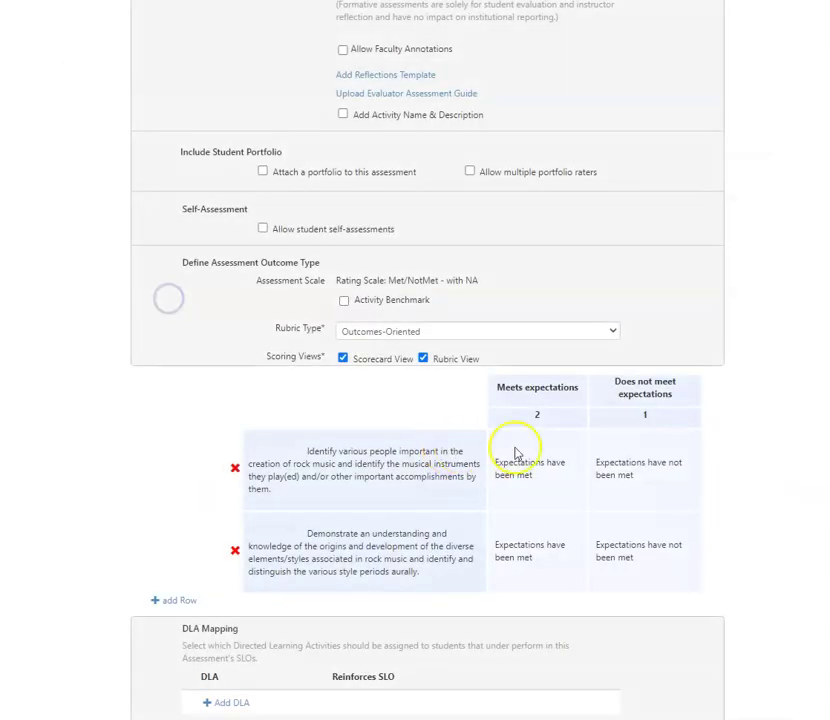
# Step: Add a third rubric row linked to the MUS104 CSLO on sociological trends in musical styles and song lyrics, and save the assessment
pyautogui.scroll(-1, 572, 613)
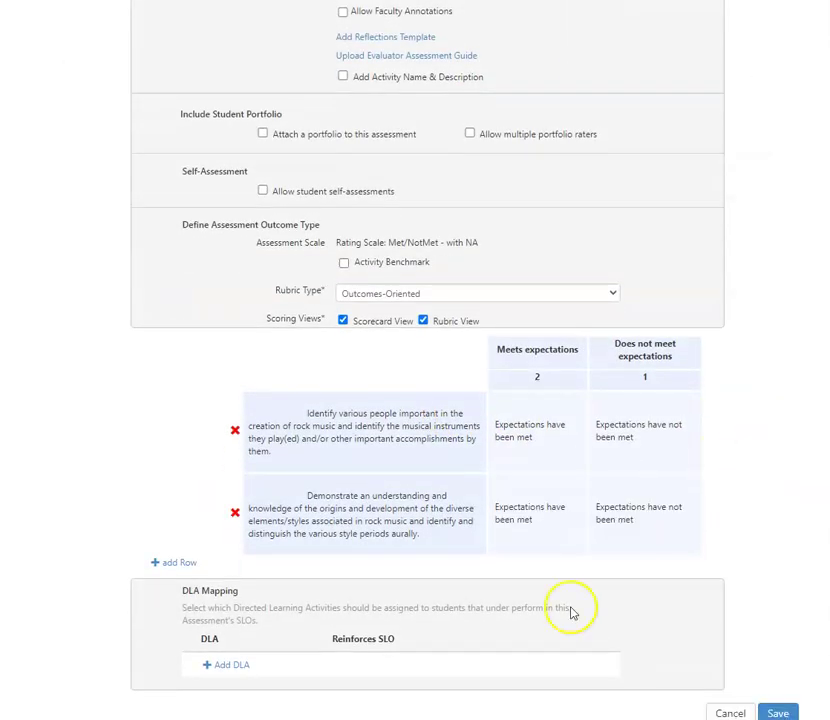
pyautogui.click(183, 565)
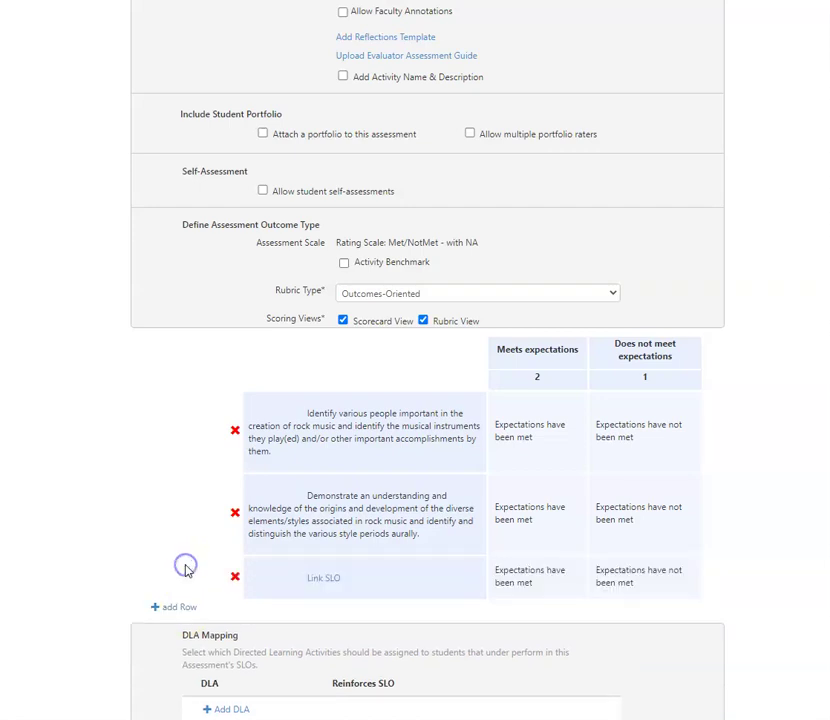
pyautogui.click(340, 580)
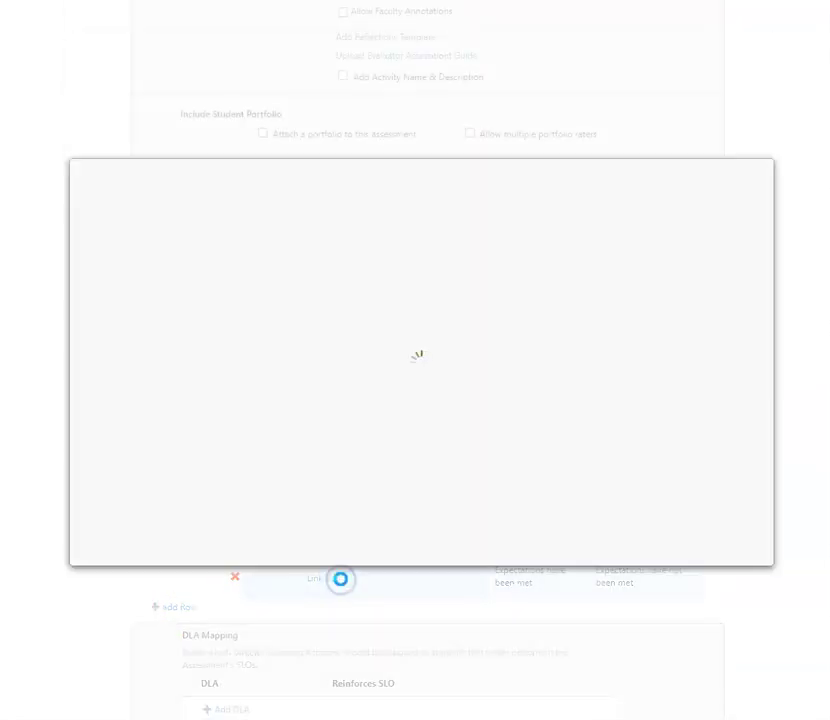
pyautogui.click(195, 308)
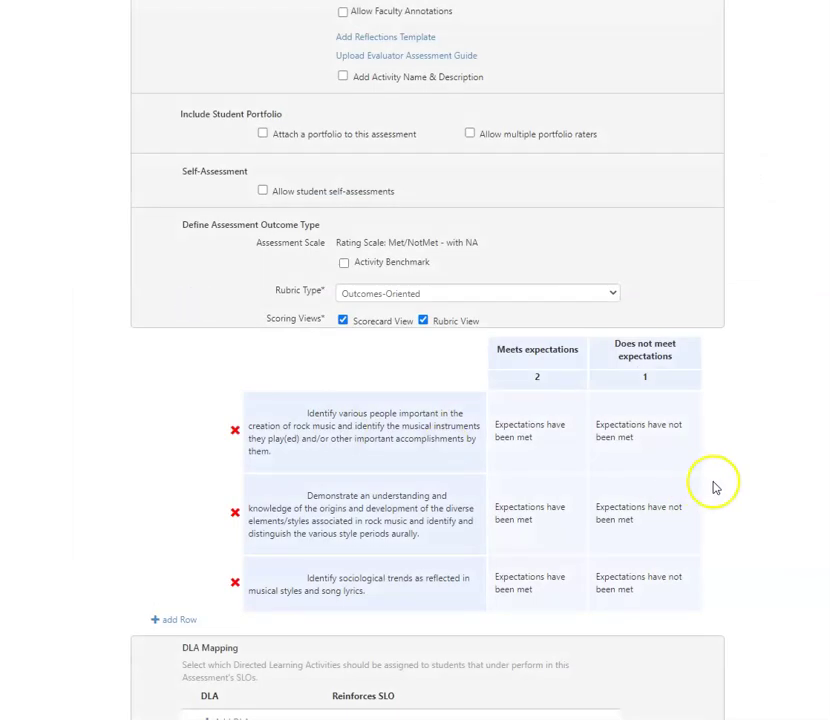
pyautogui.scroll(-1, 760, 482)
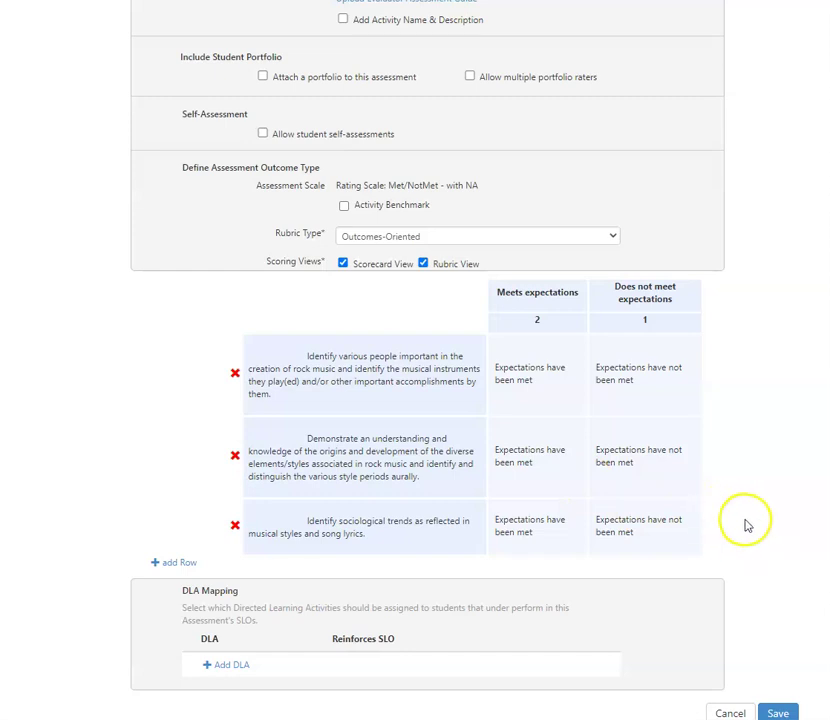
pyautogui.click(777, 713)
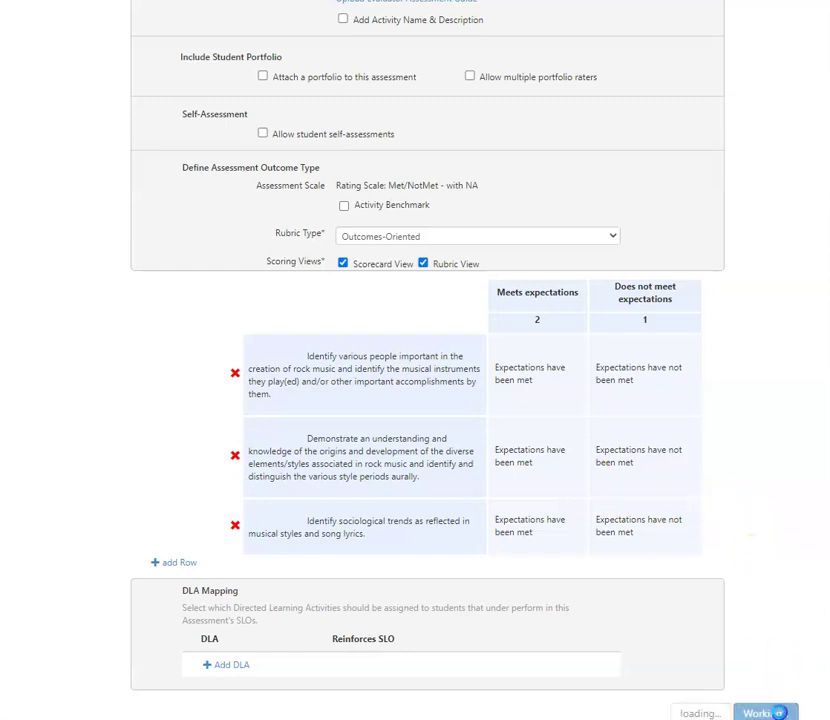